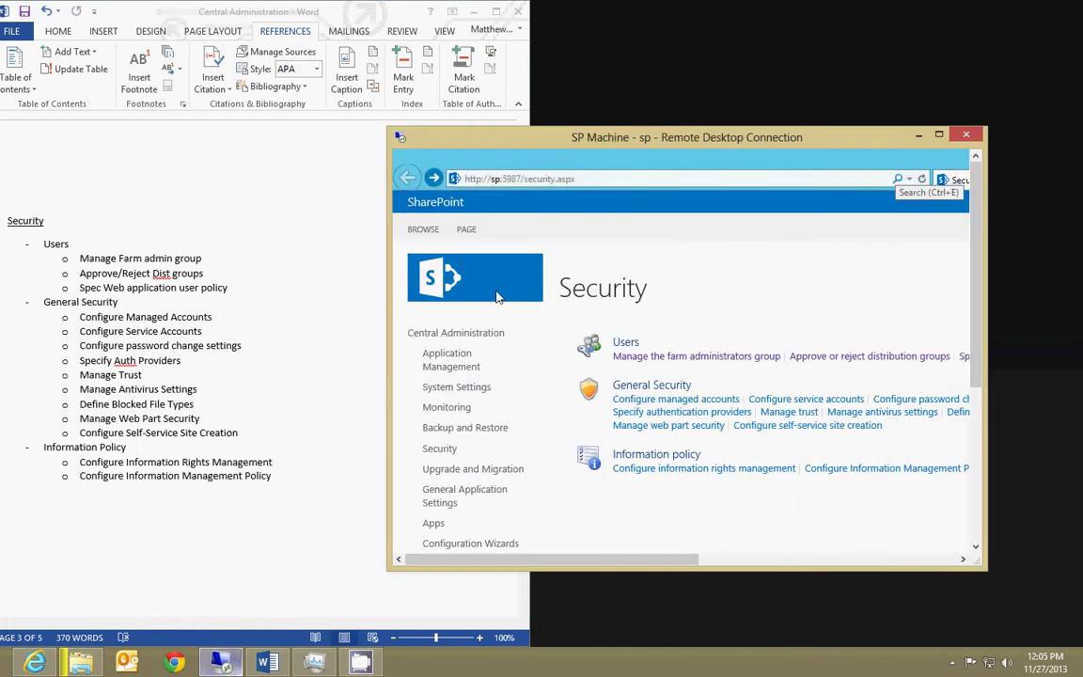
Step: Maximize the remote desktop window and review the Farm Administrators group and its form for adding people, leaving it empty
double_click(613, 122)
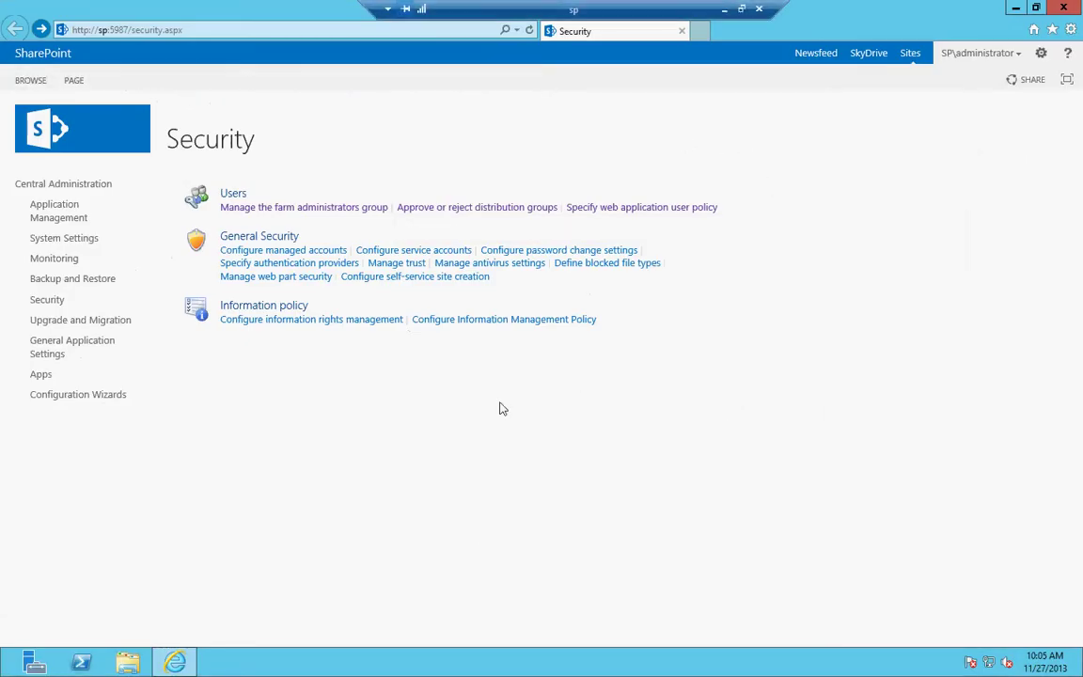
double_click(215, 196)
click(256, 193)
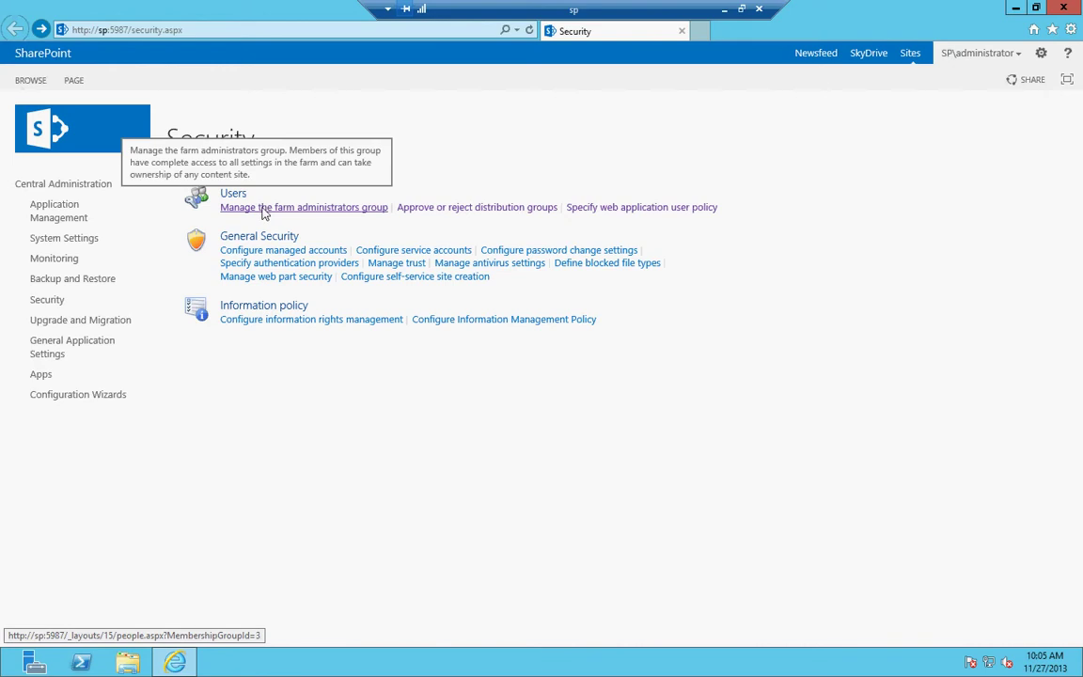
click(351, 215)
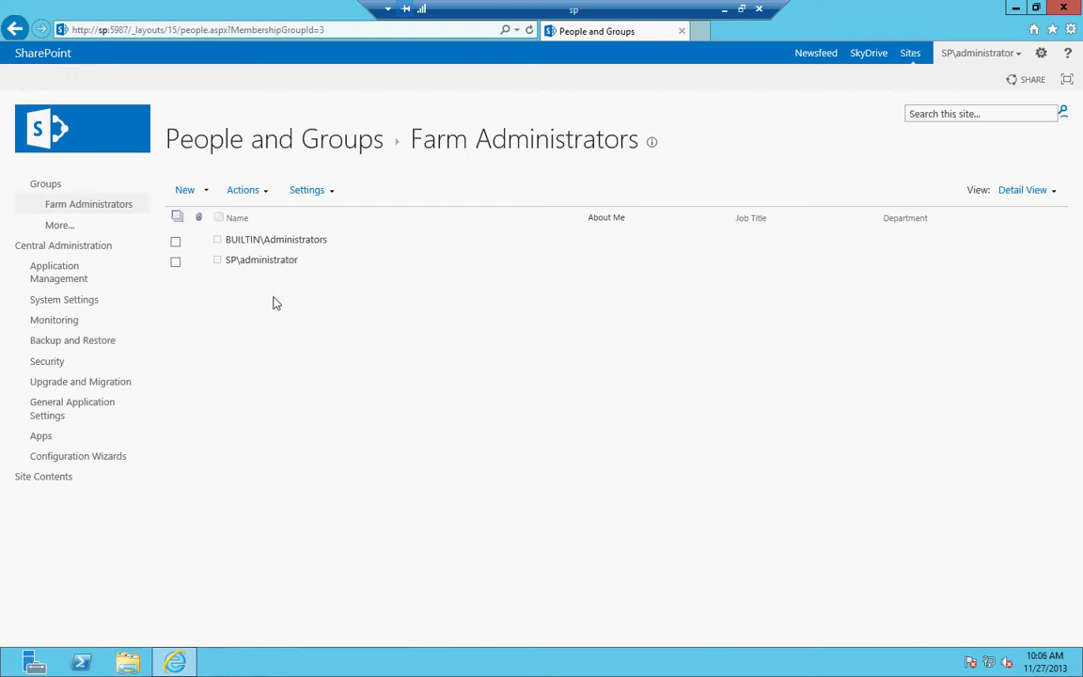
click(195, 193)
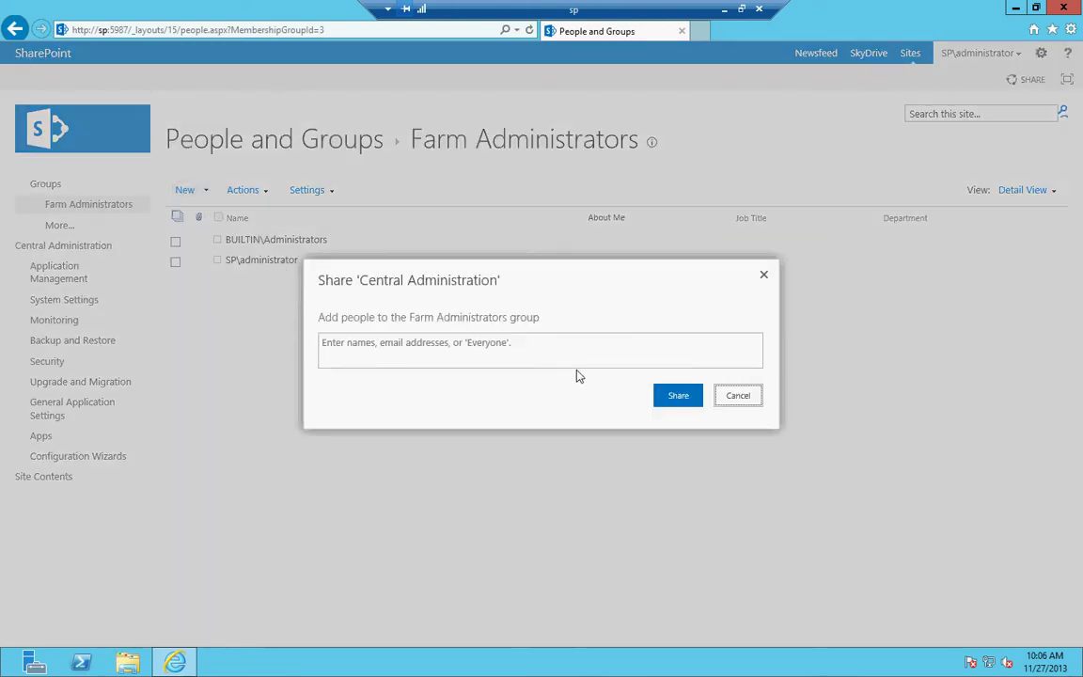
click(690, 391)
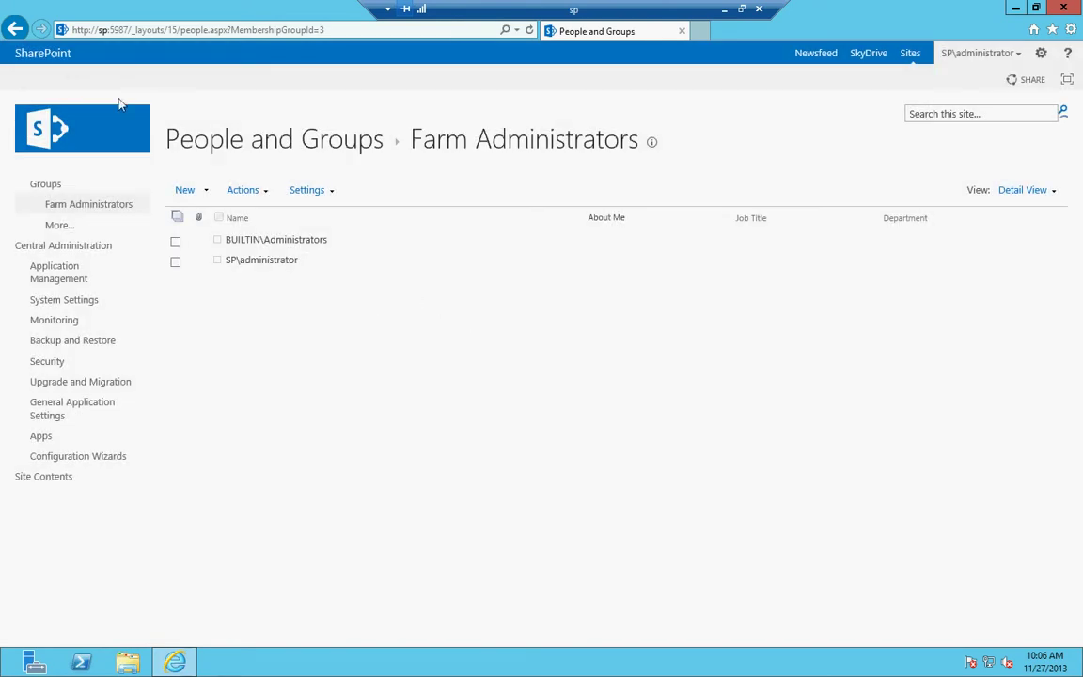
click(15, 29)
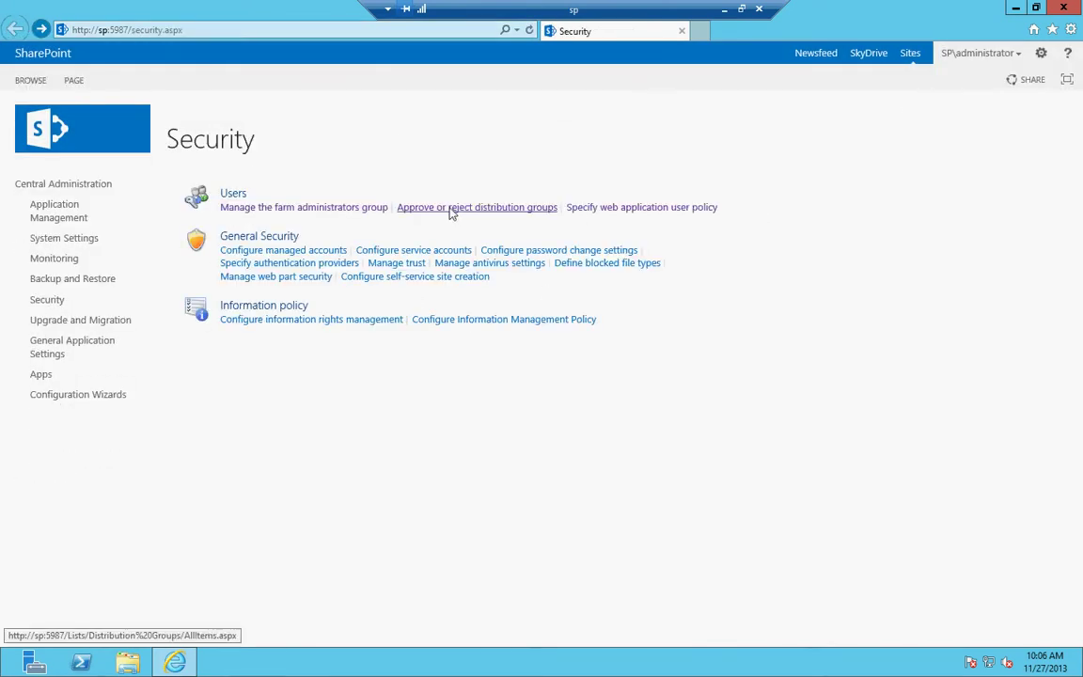
Step: Review the distribution groups approval list and the user policy for the web application, including its user names and web application selector
click(505, 209)
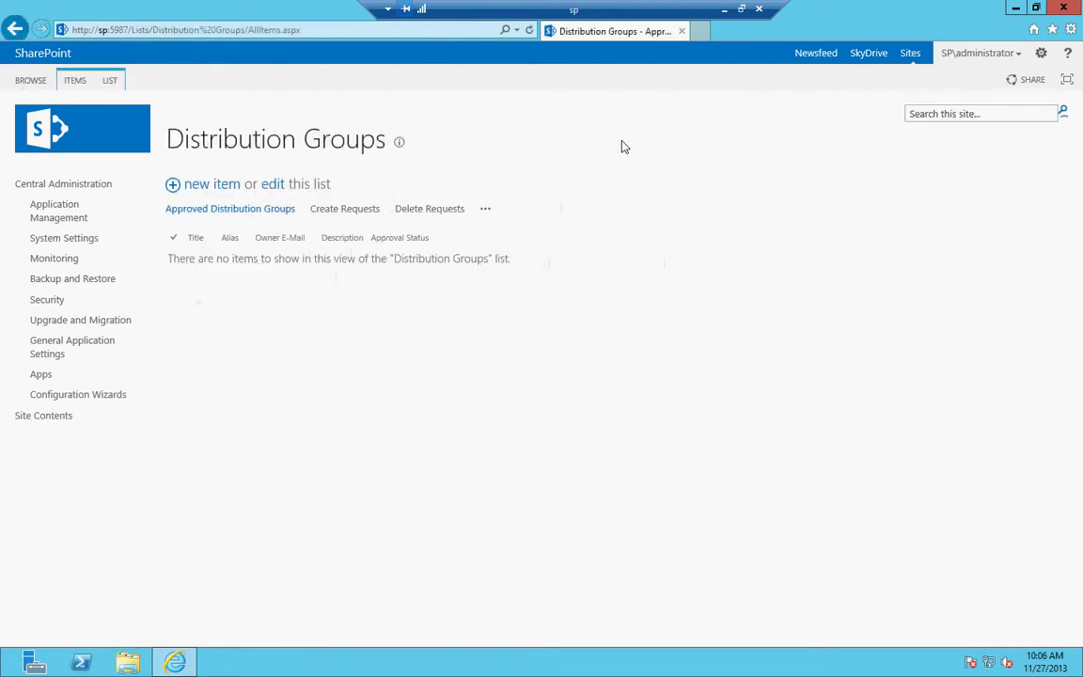
click(14, 29)
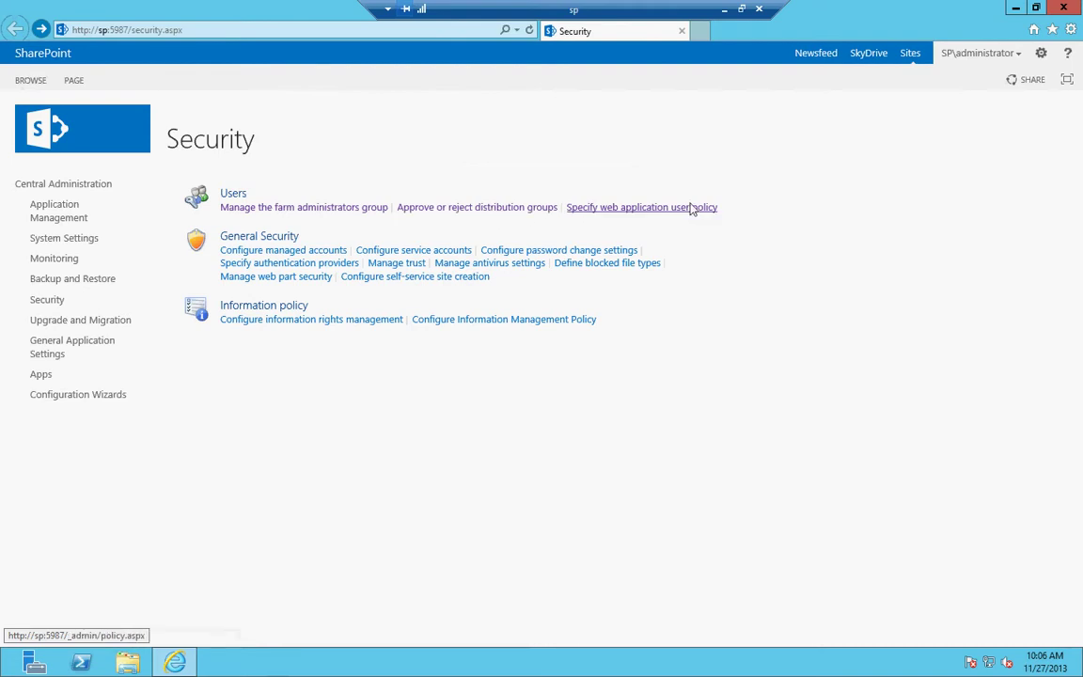
click(641, 211)
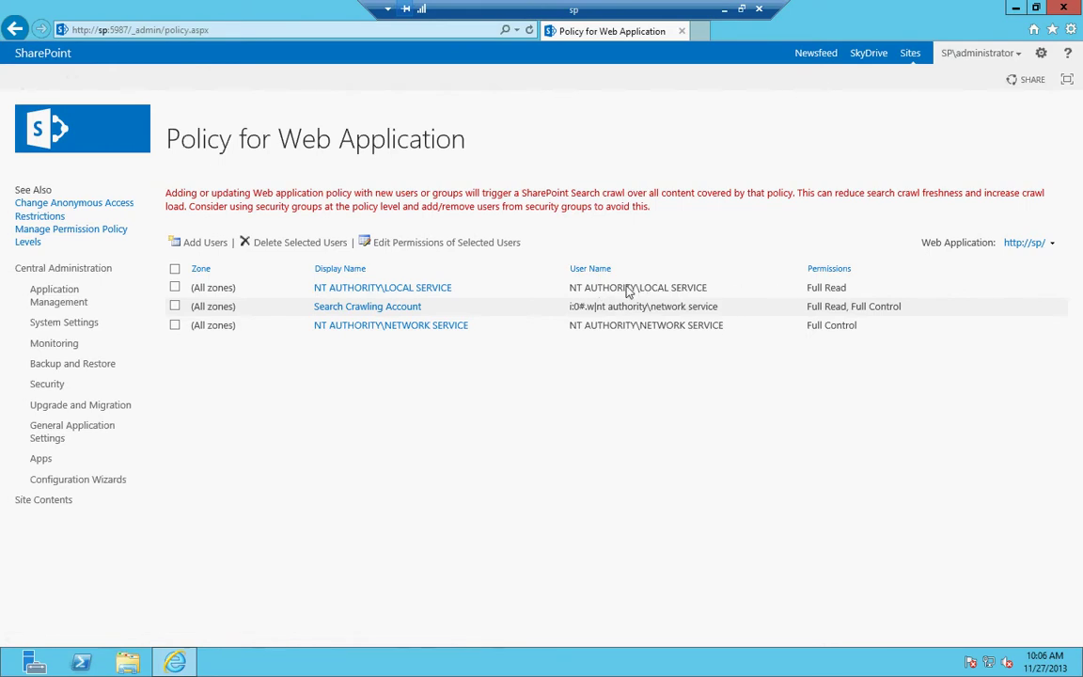
drag(569, 287, 738, 299)
click(741, 300)
click(1011, 243)
click(853, 245)
click(17, 29)
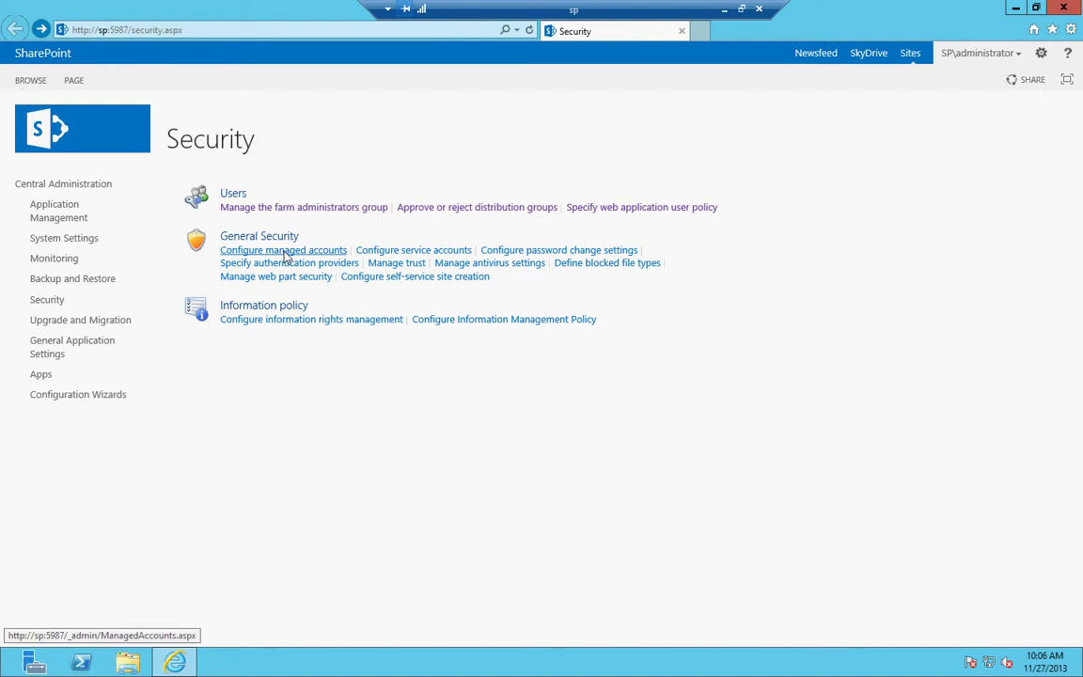
Step: Examine the managed accounts page and the credential and automatic password change options for registering a managed account, without saving
click(285, 251)
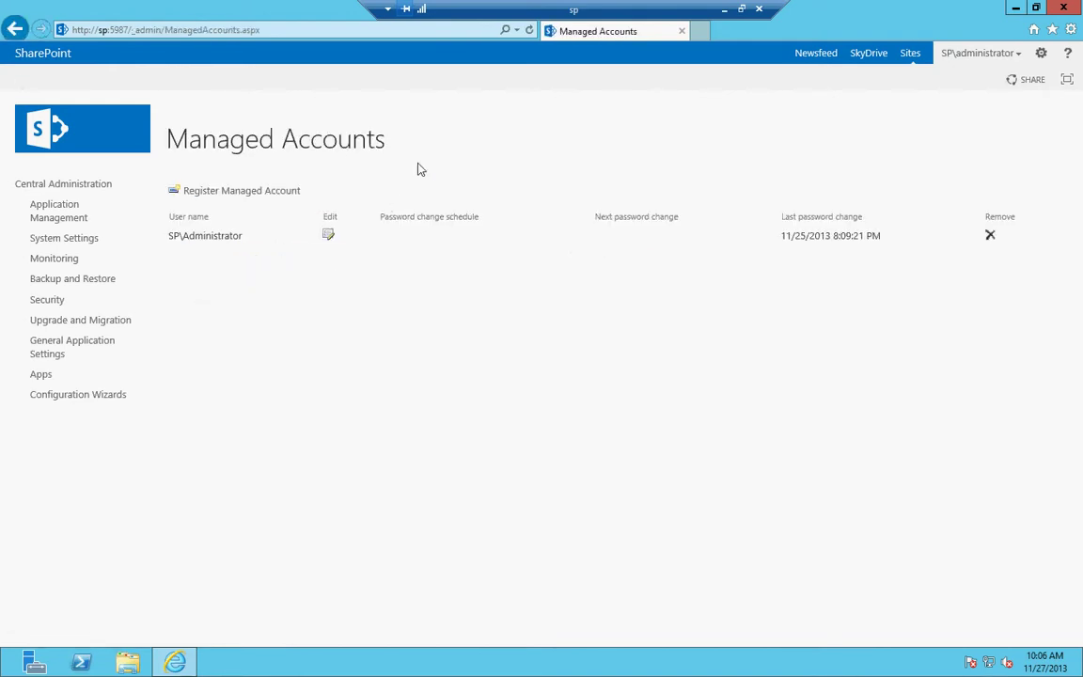
click(268, 191)
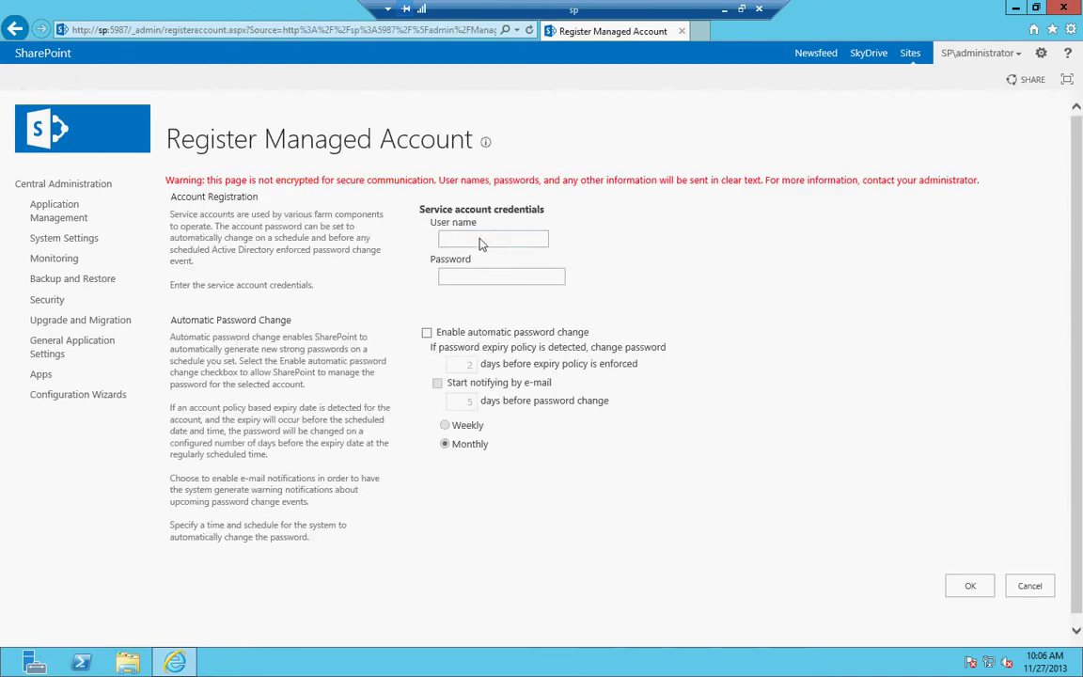
click(485, 274)
click(590, 317)
click(427, 333)
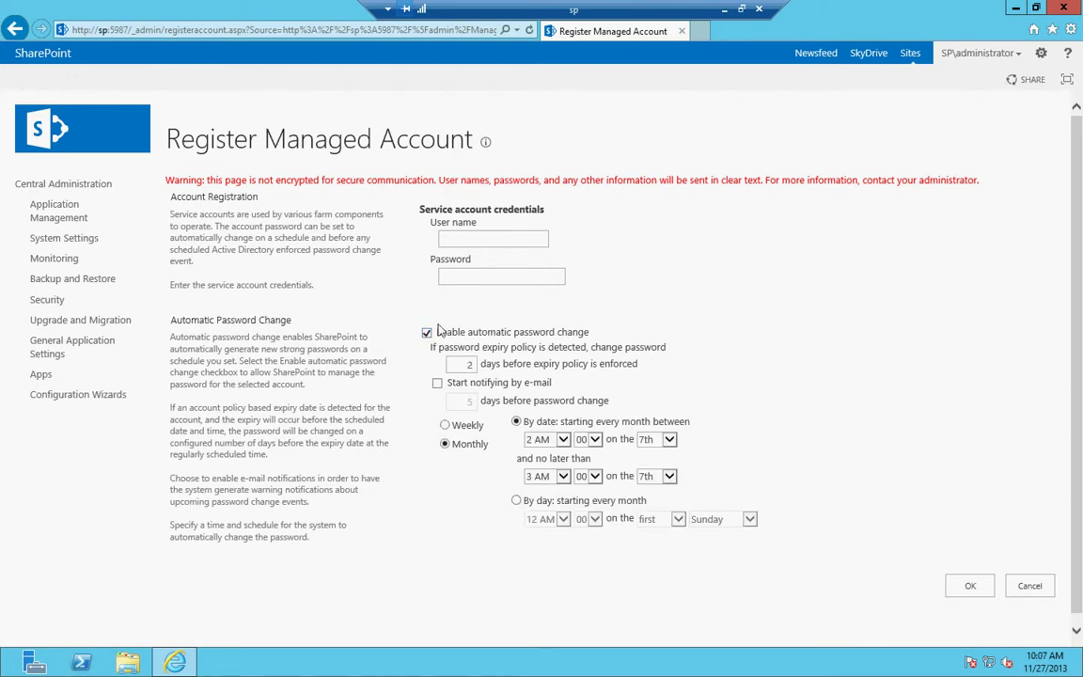
drag(461, 365, 627, 364)
click(426, 332)
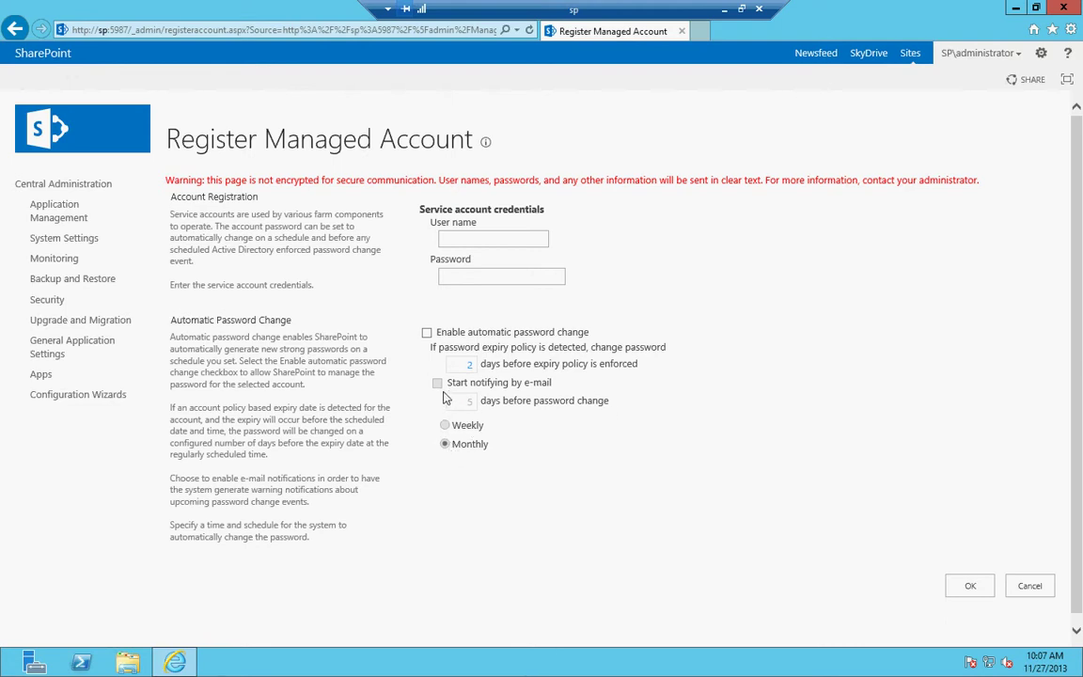
click(427, 333)
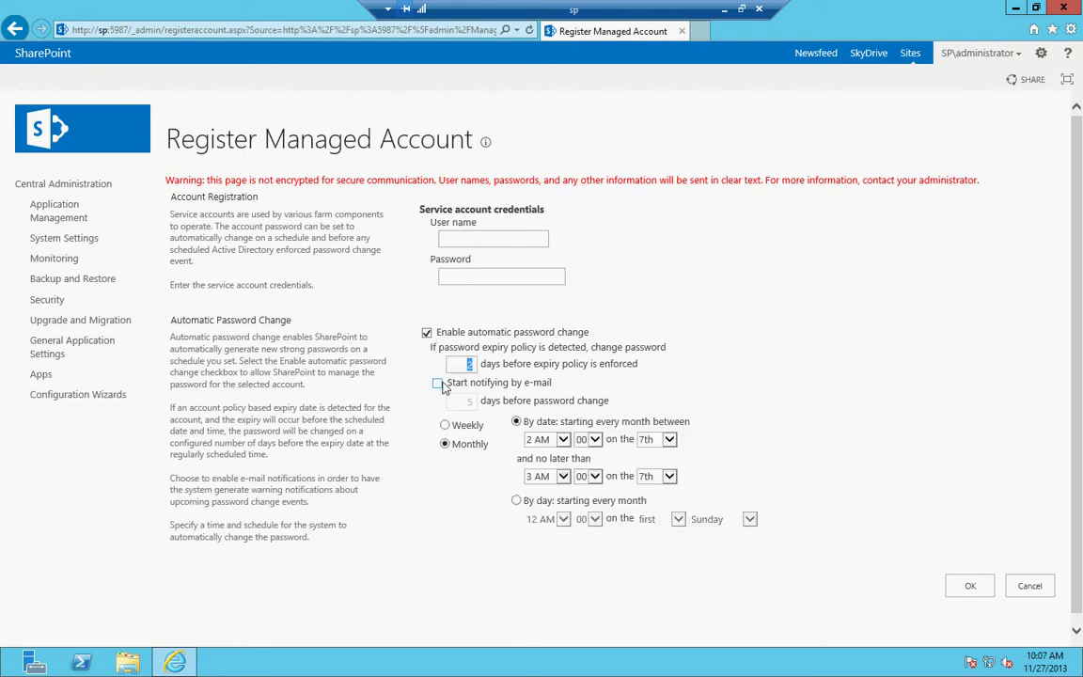
click(427, 334)
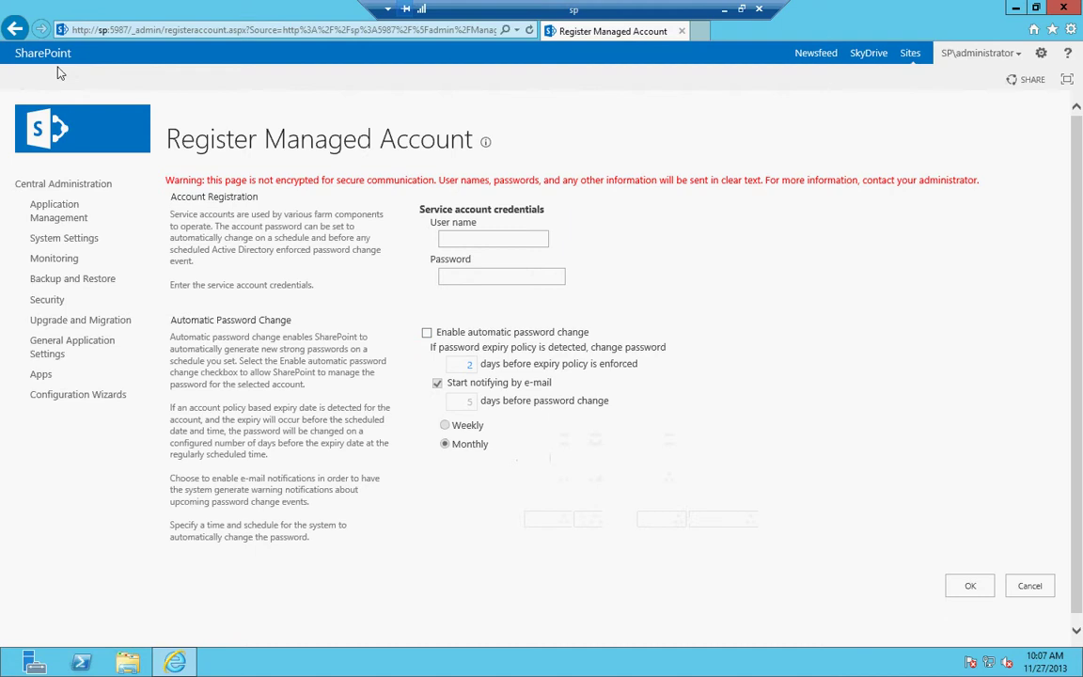
click(16, 28)
click(17, 29)
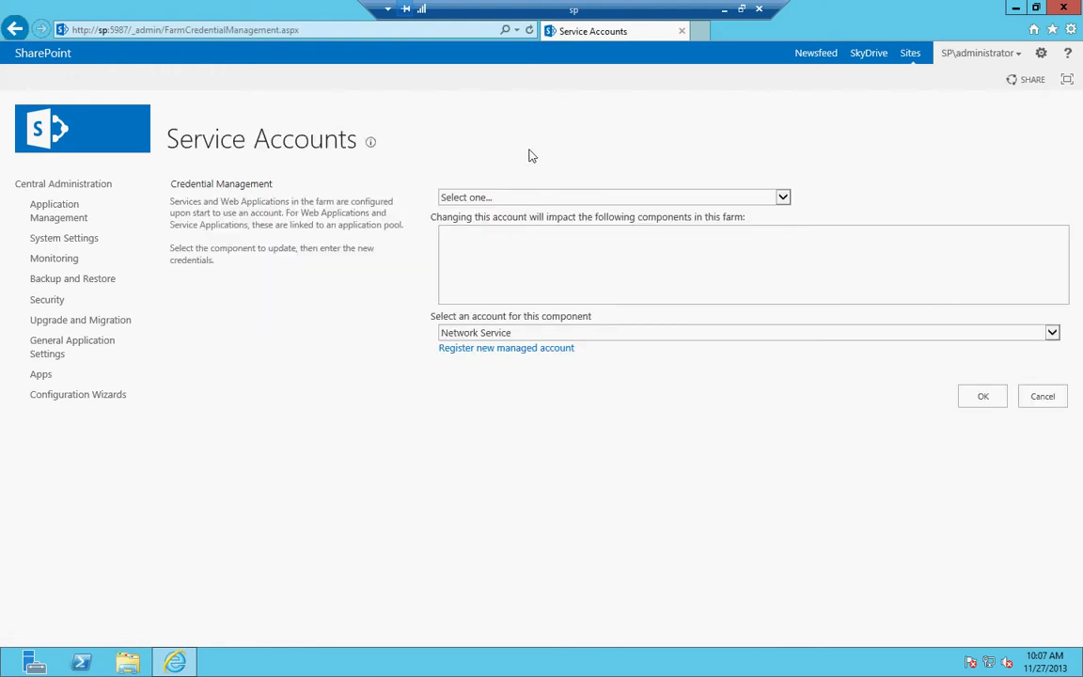
Step: Examine the service accounts page with Farm Account selected, including the component choices and the new managed account registration, without saving
click(555, 197)
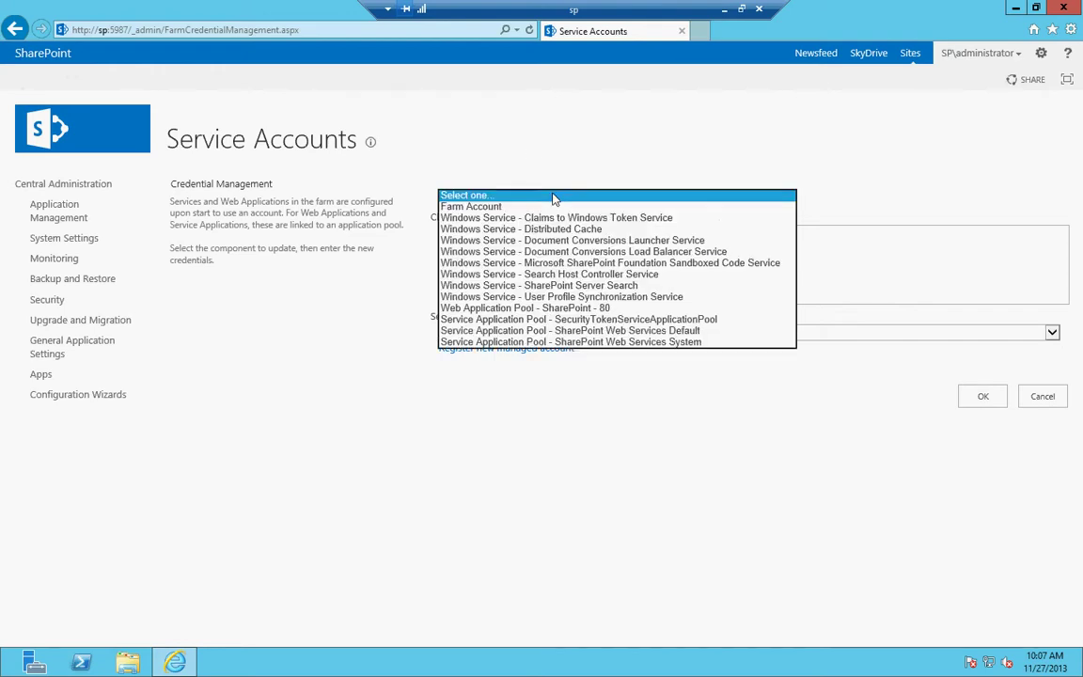
click(482, 206)
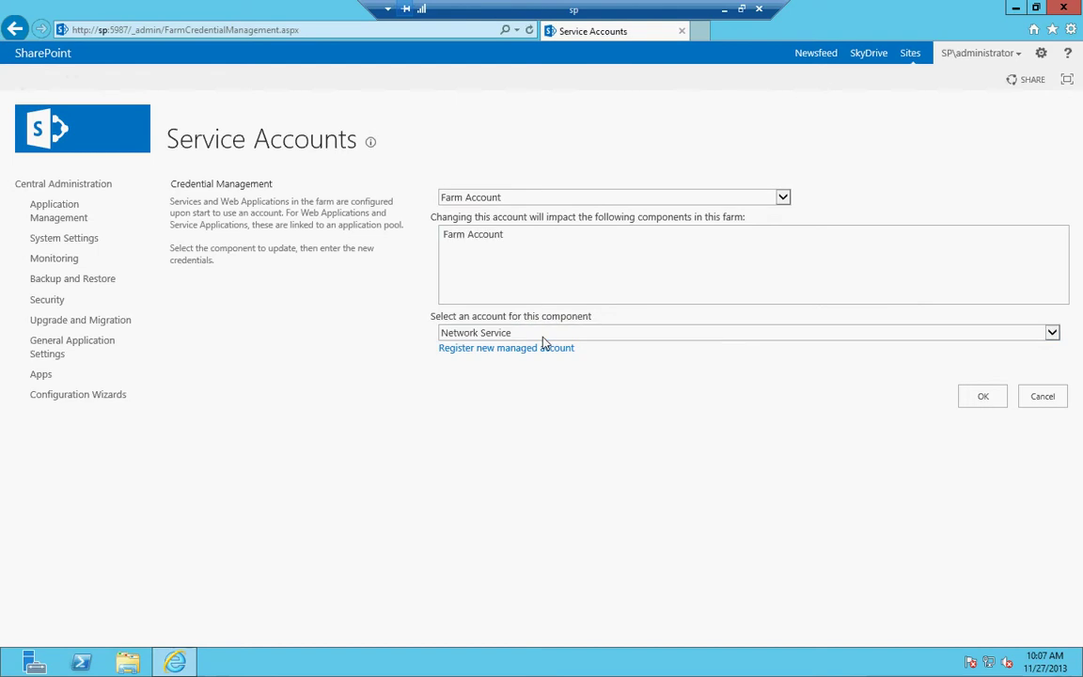
click(595, 199)
click(670, 148)
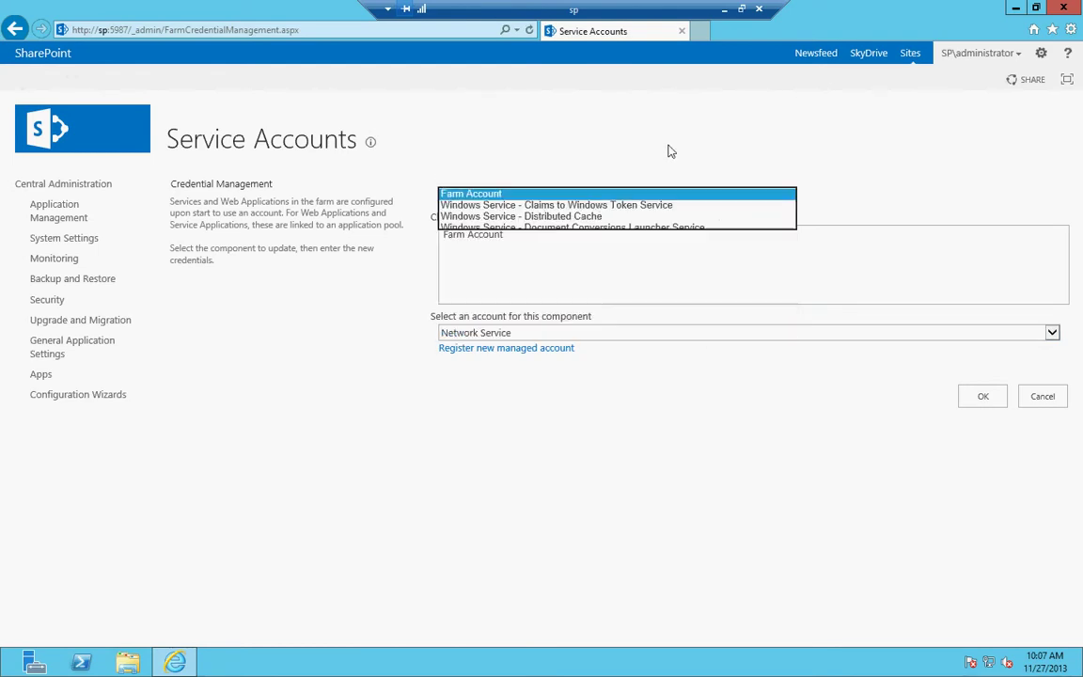
click(536, 349)
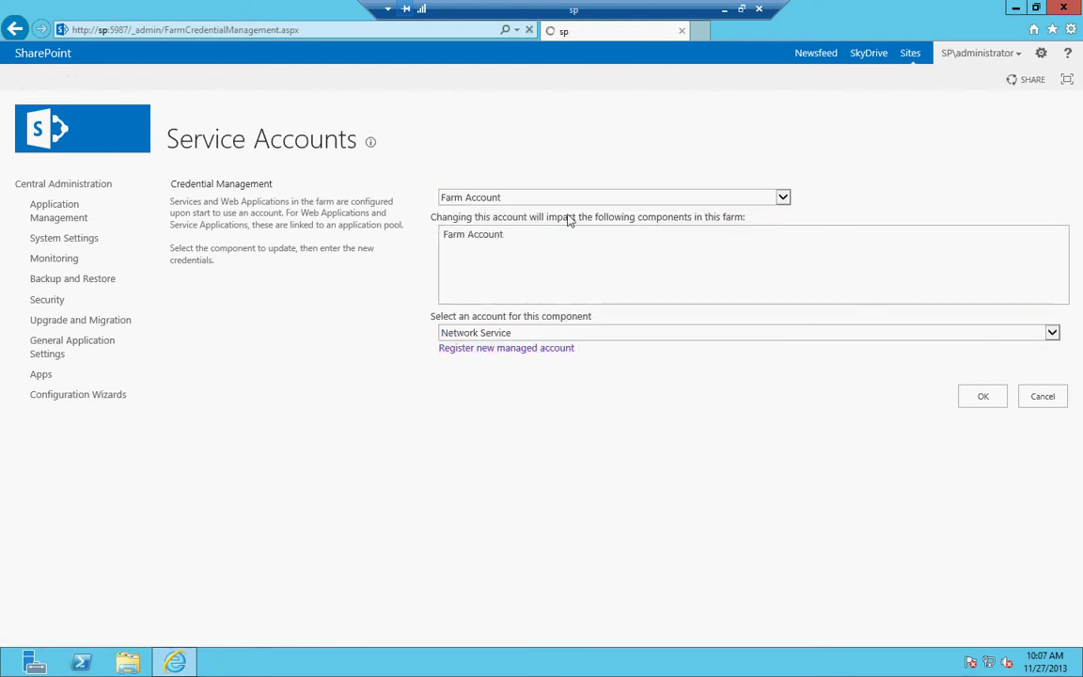
click(13, 29)
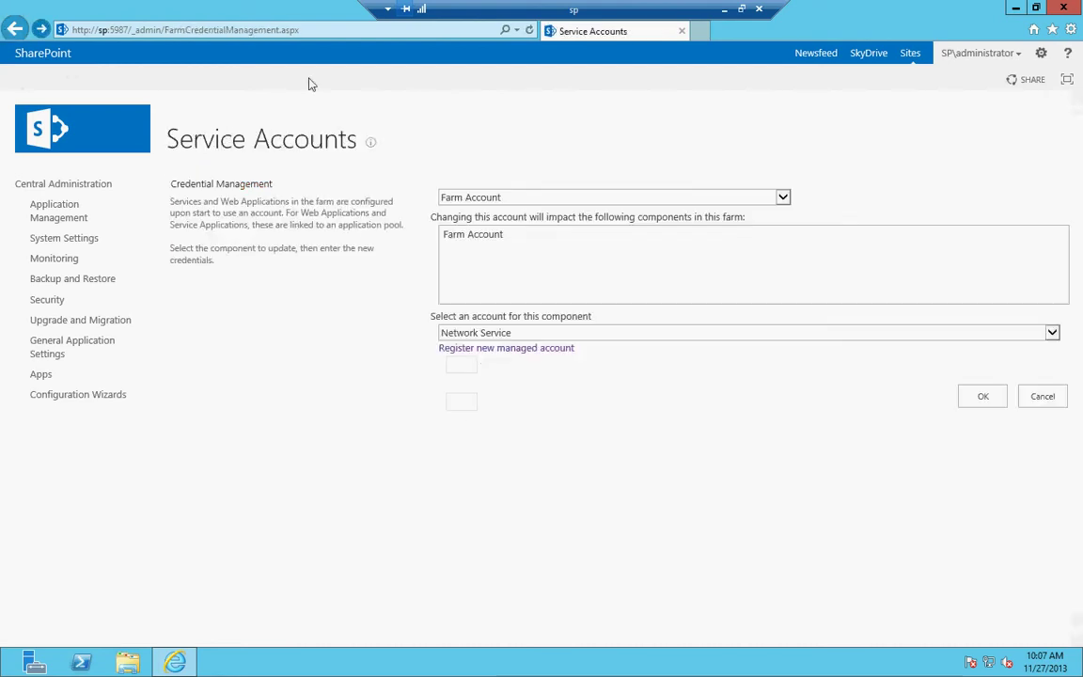
click(644, 194)
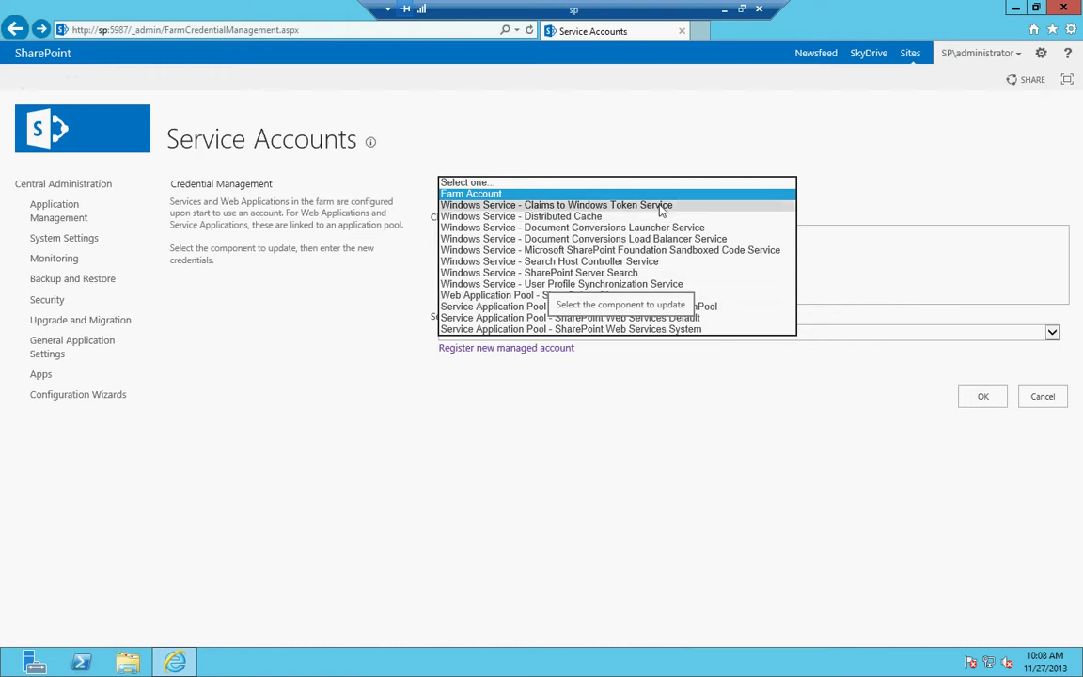
click(678, 132)
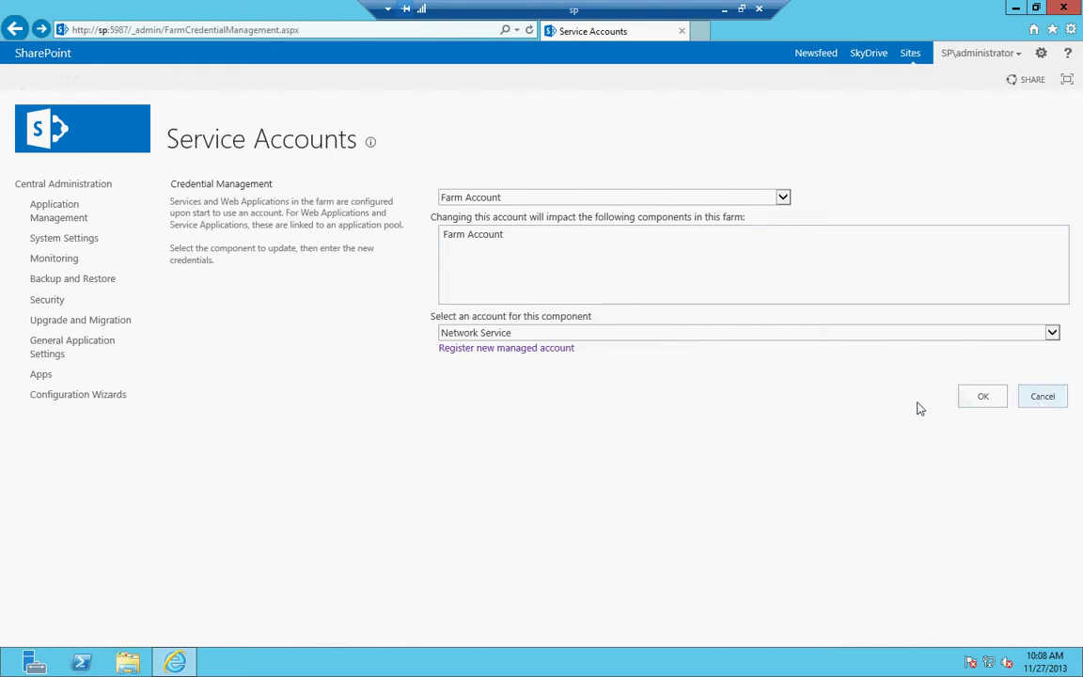
click(751, 201)
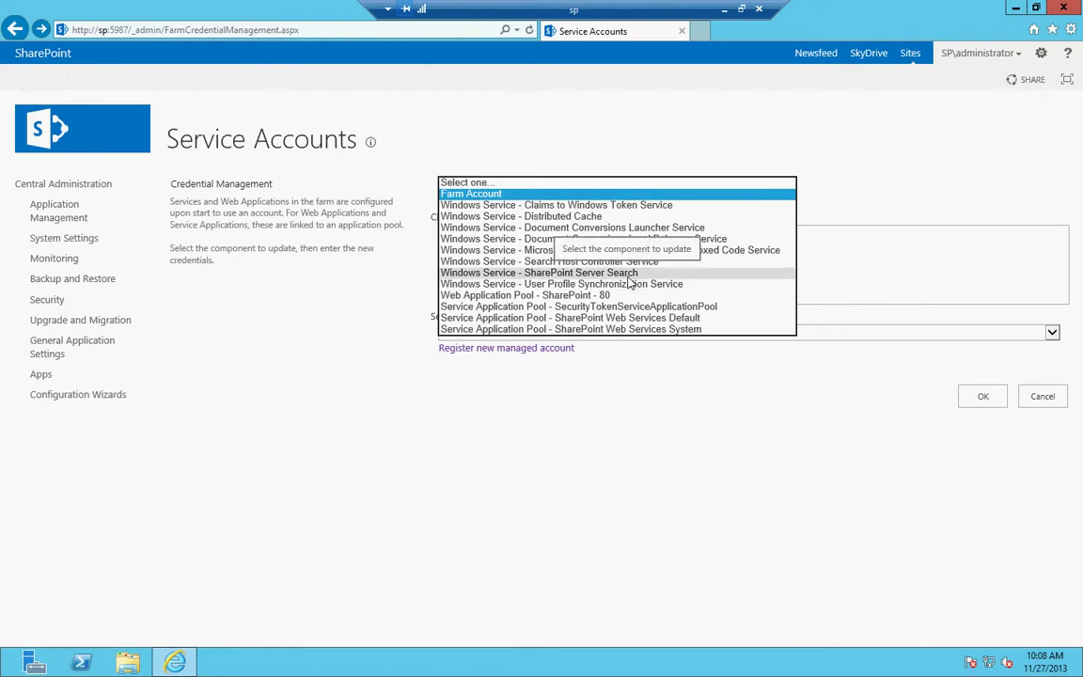
click(891, 204)
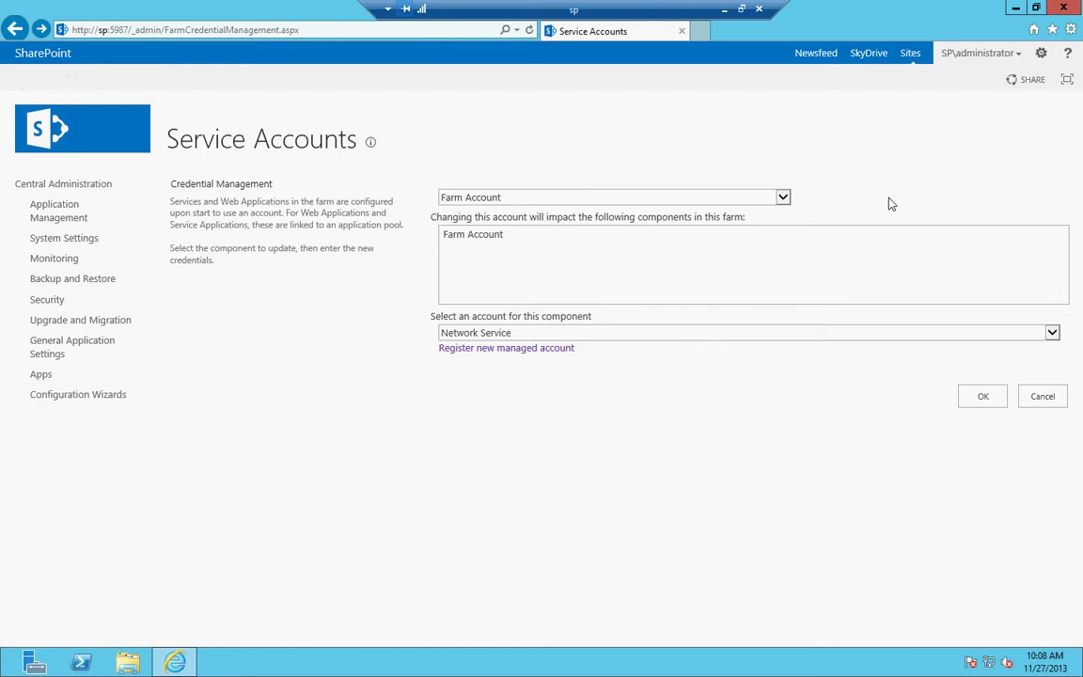
click(16, 29)
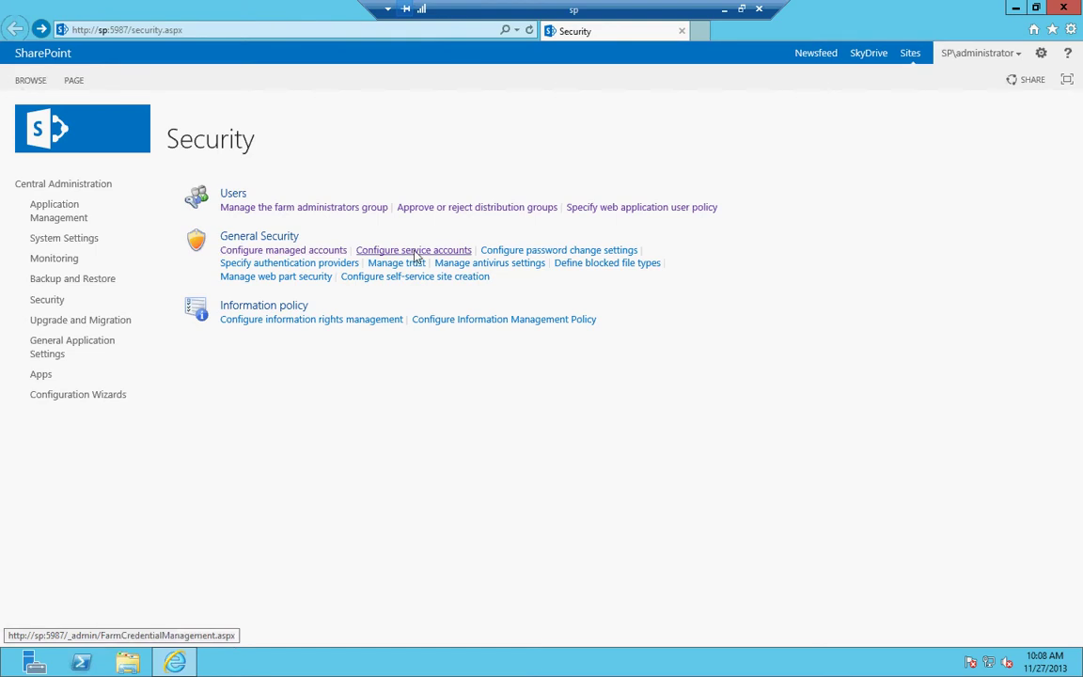
Step: Review the password management settings for notification e-mail, account monitoring and automatic password change, and leave without saving
click(584, 251)
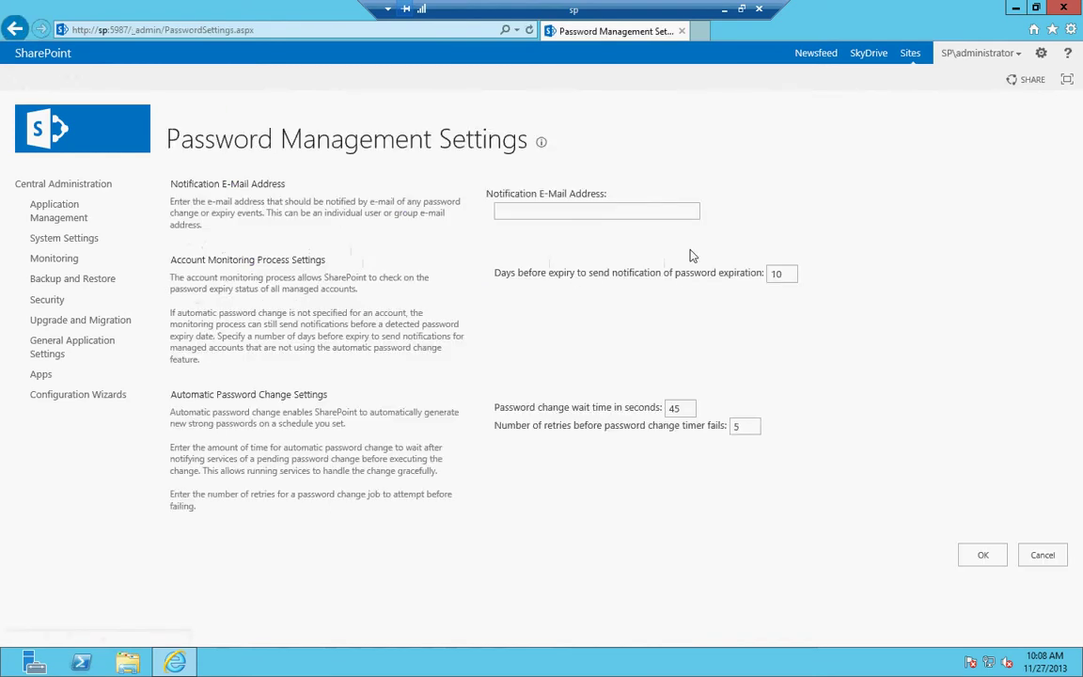
click(649, 215)
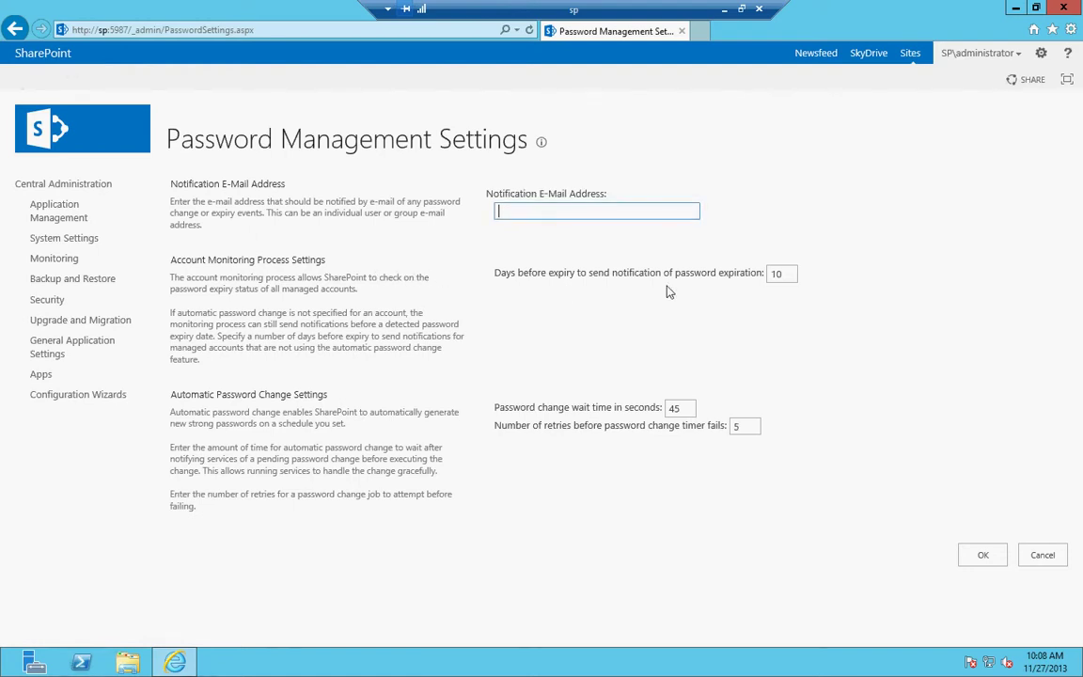
drag(172, 260, 394, 265)
click(602, 284)
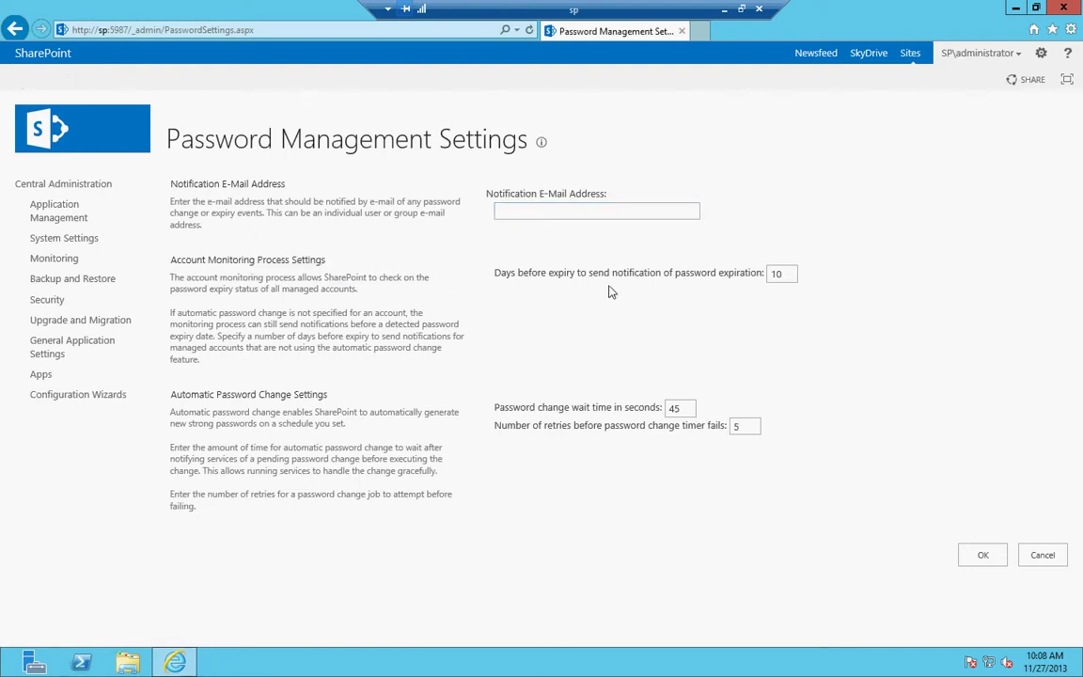
drag(496, 279, 763, 275)
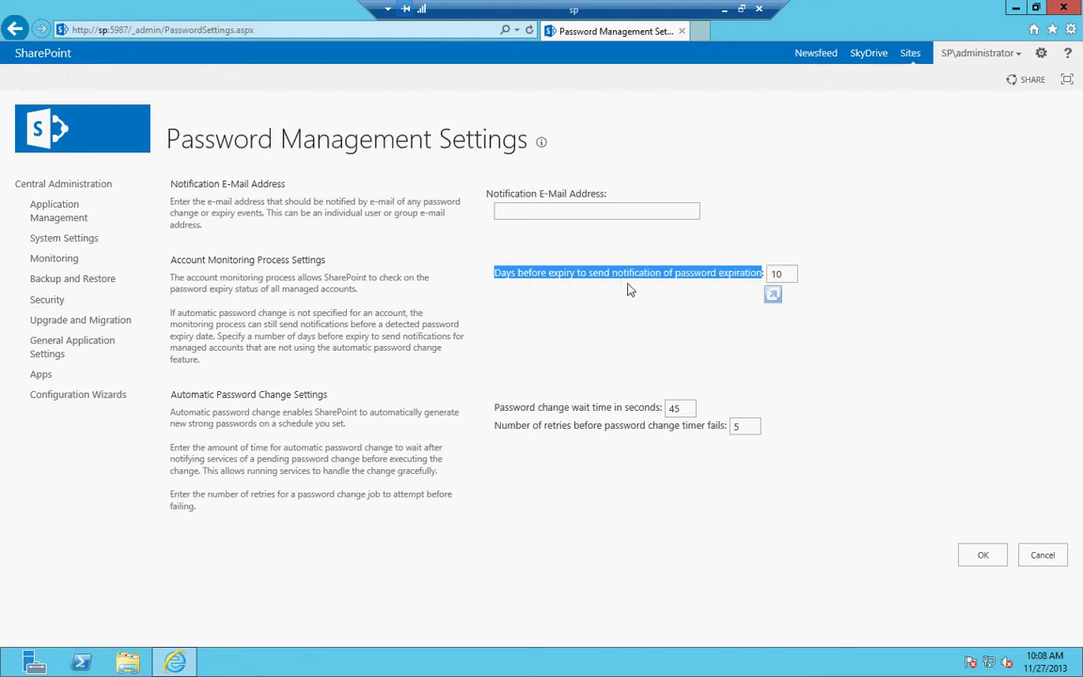
click(684, 310)
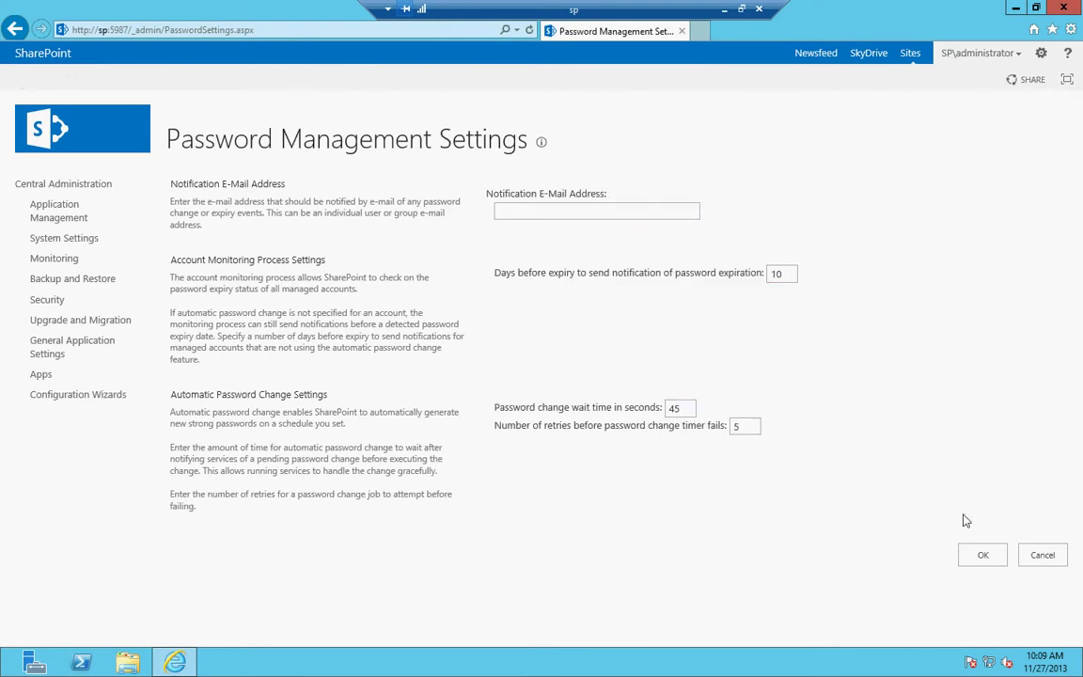
click(1039, 561)
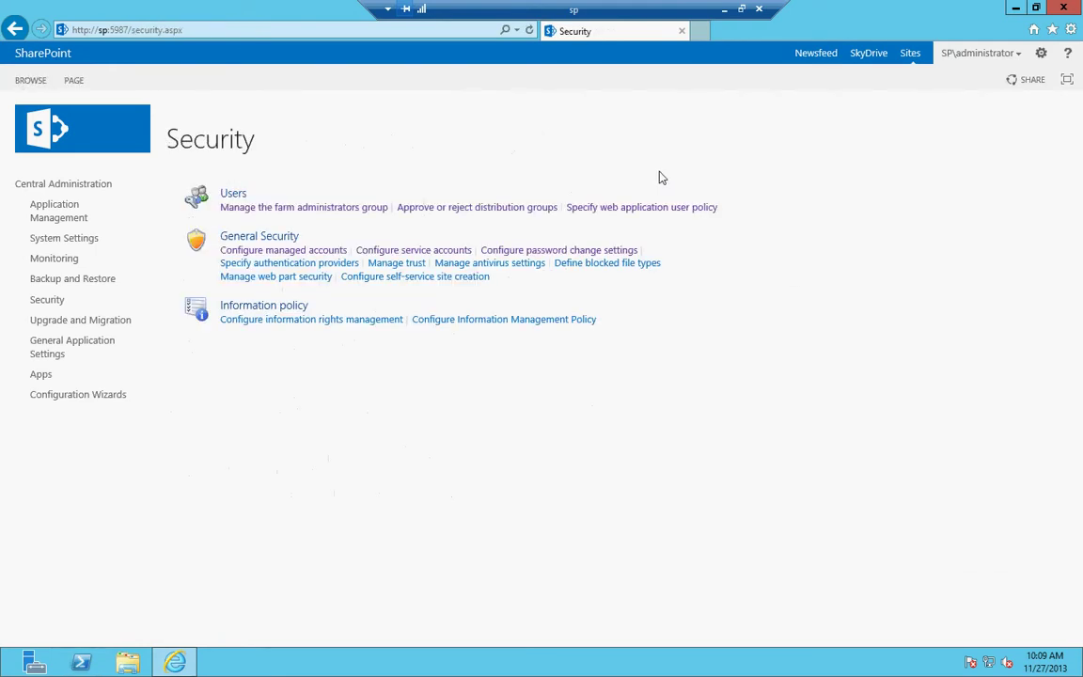
Step: Review the authentication providers for the web application, open the Default zone's settings, and return to the Security page
click(330, 266)
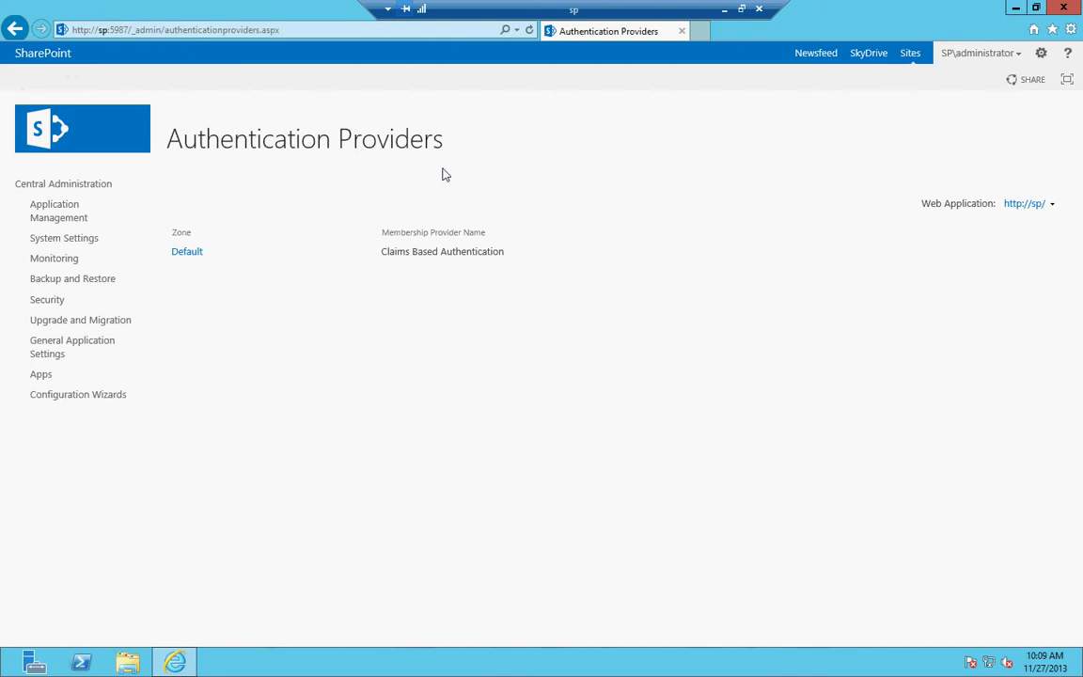
click(181, 252)
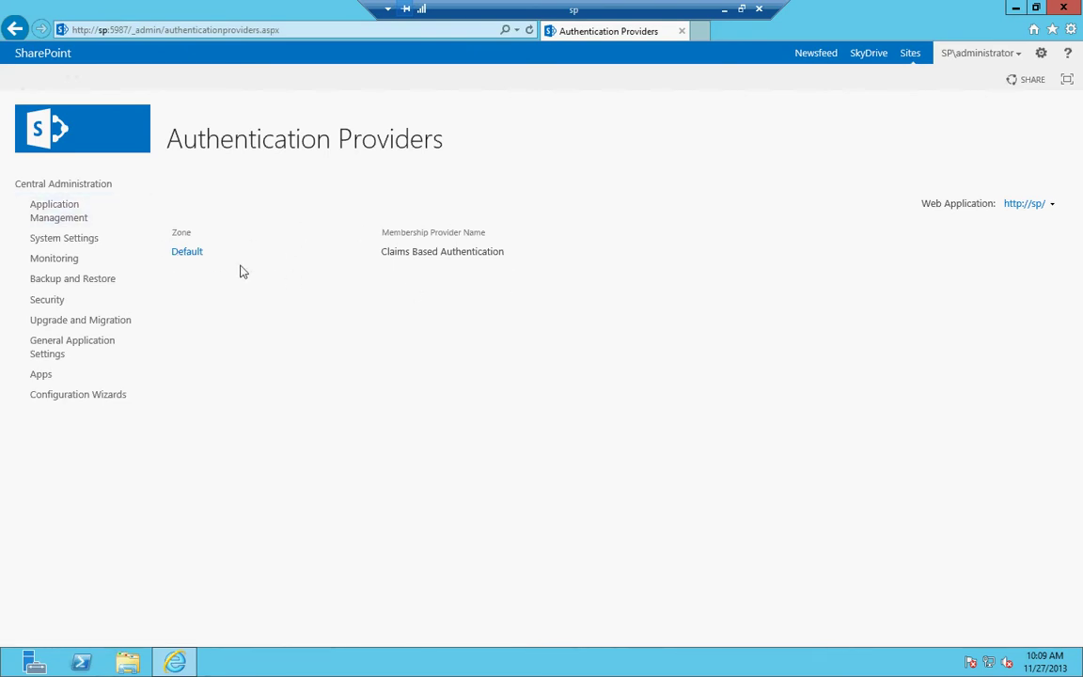
click(188, 251)
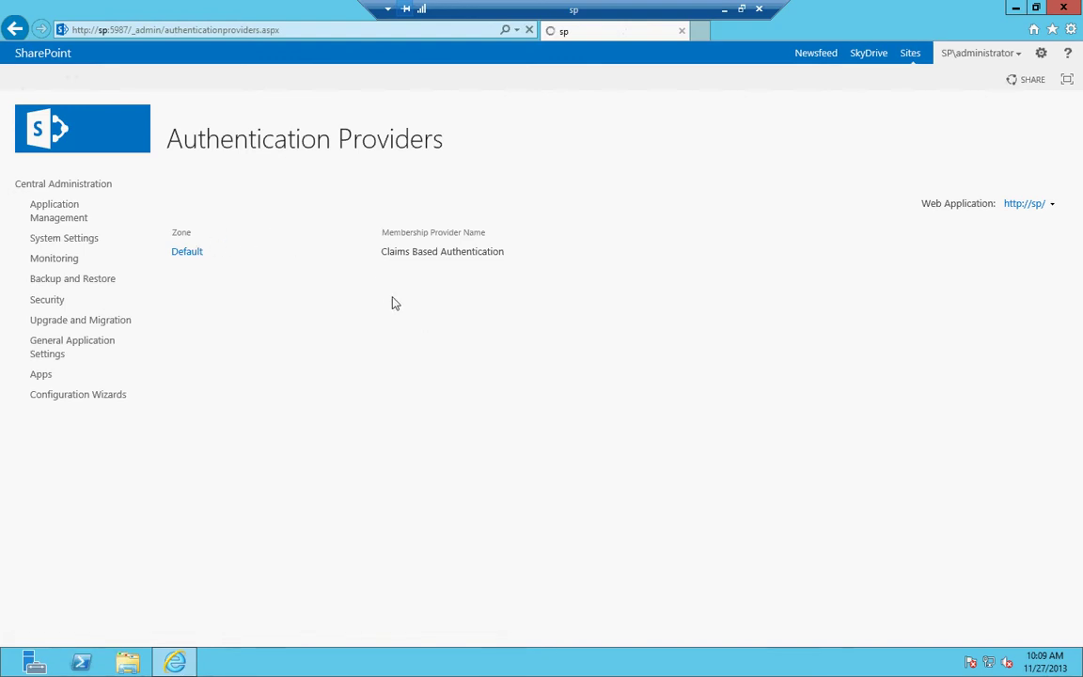
click(16, 29)
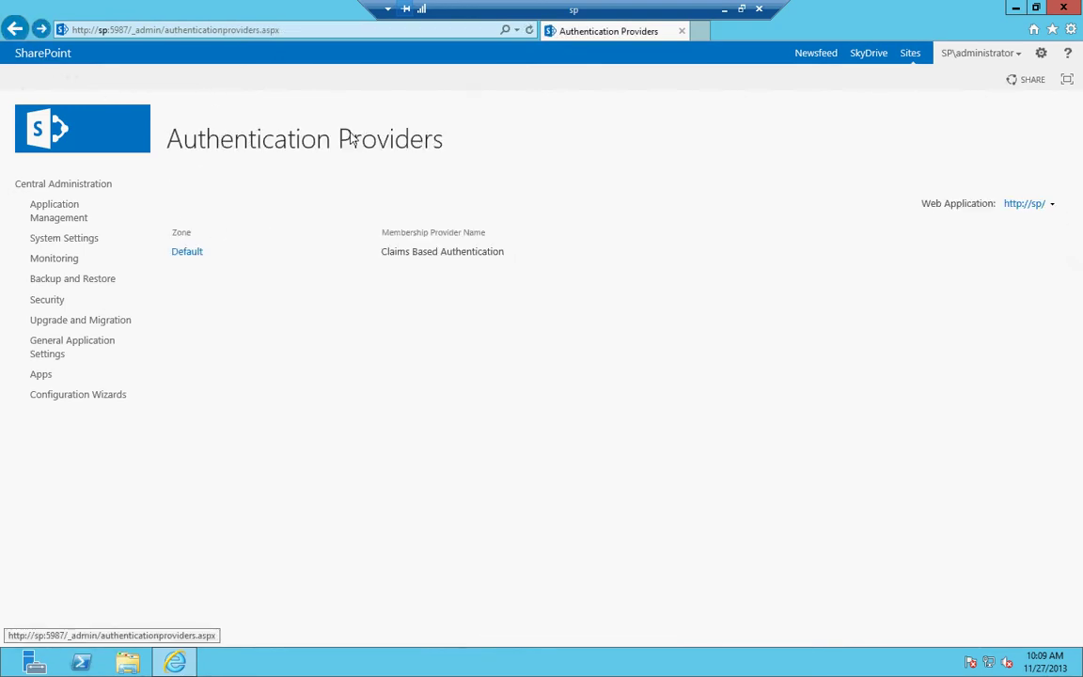
click(18, 30)
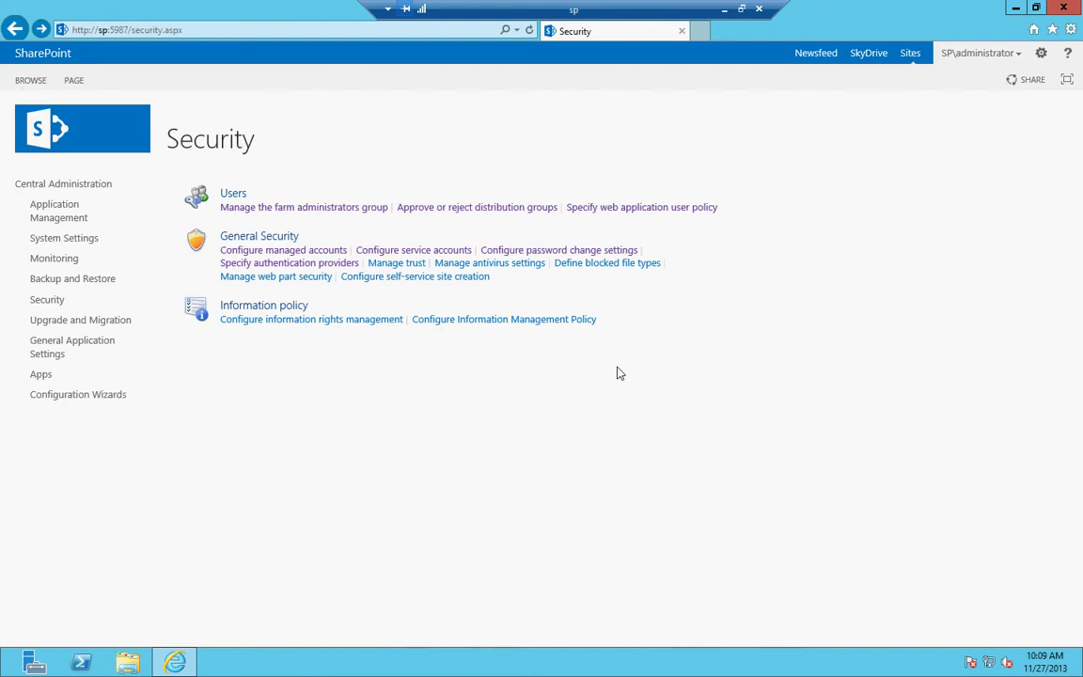
Step: Review the trust relationships list and the antivirus scanning, time-out and thread settings, and leave without saving
click(411, 263)
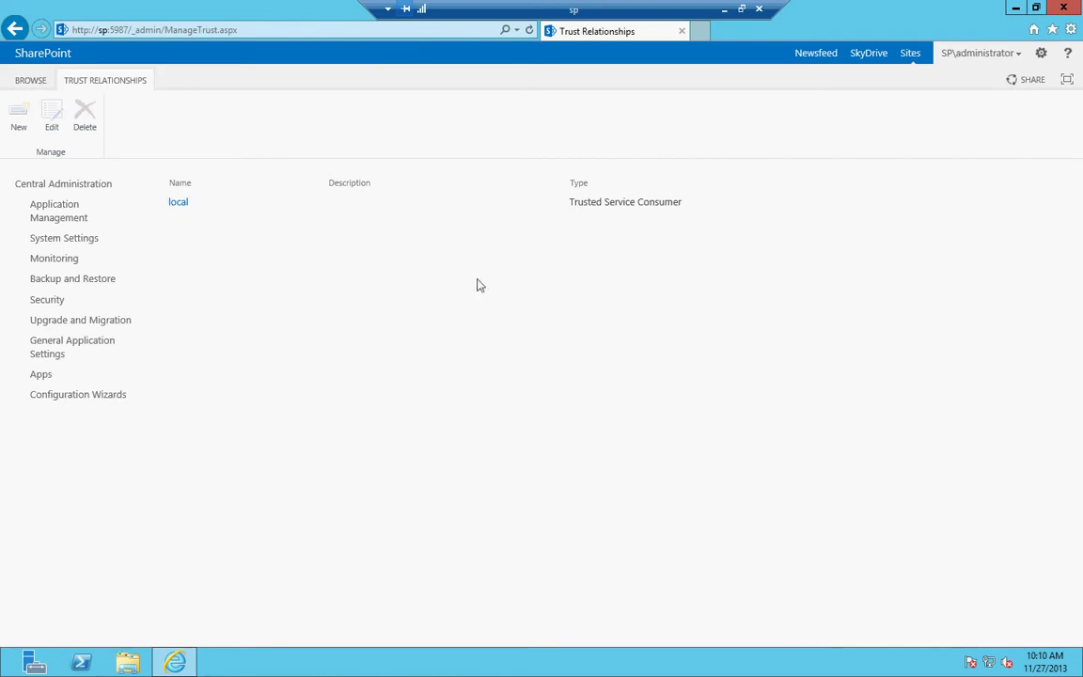
click(15, 29)
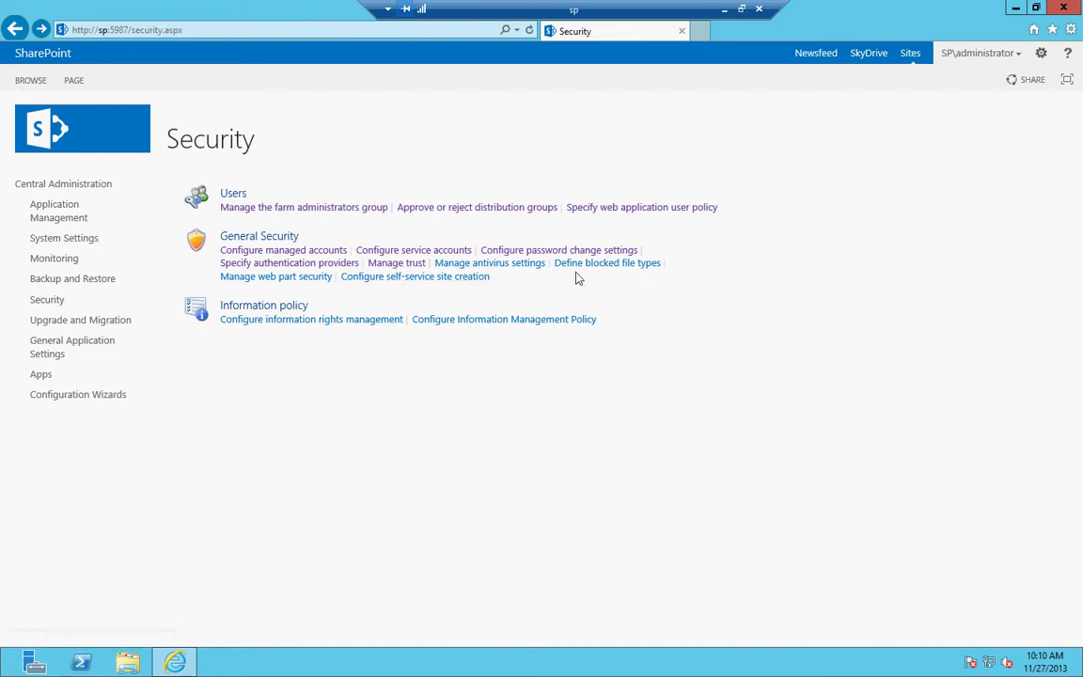
click(489, 263)
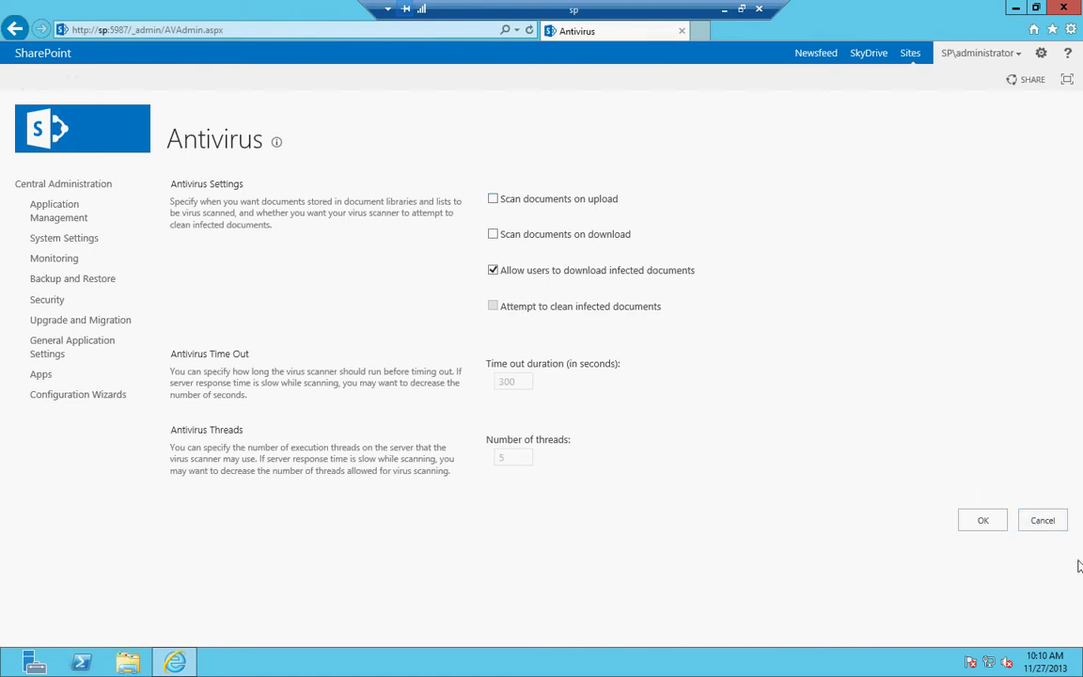
click(1045, 523)
click(16, 29)
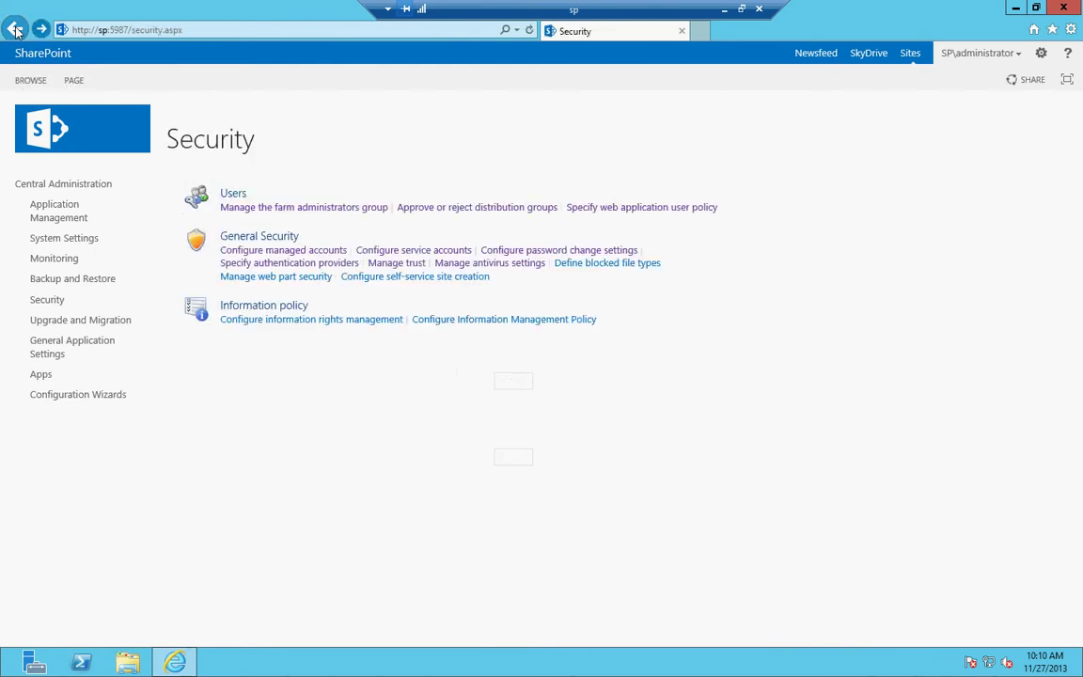
Step: Examine the list of blocked file types for the web application from the first extension to the last
click(607, 263)
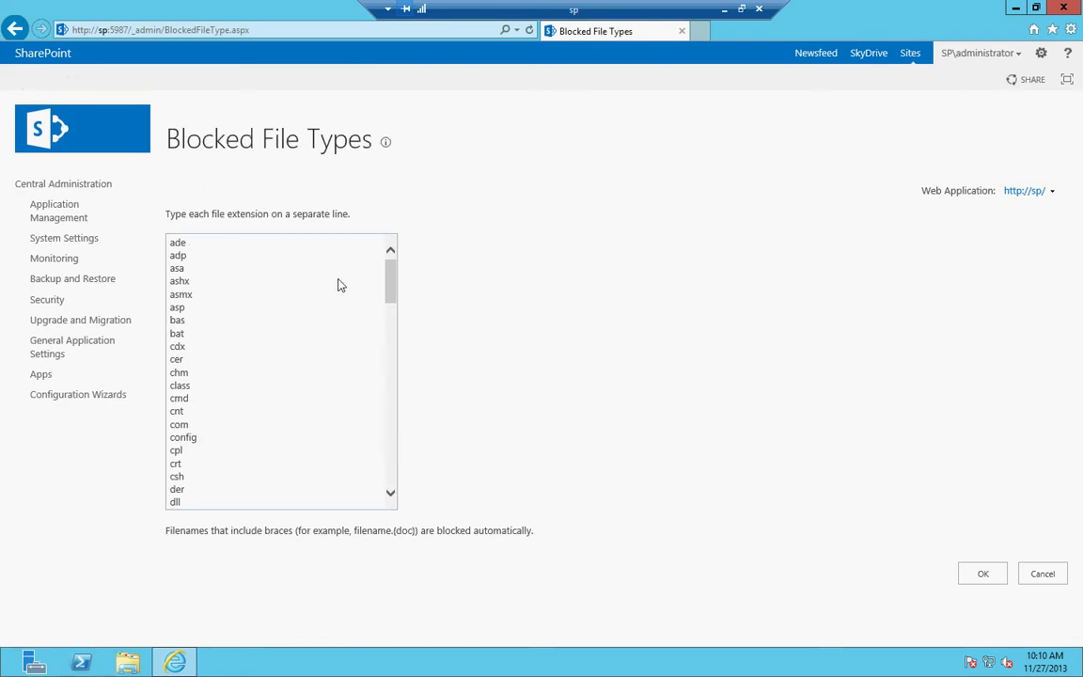
scroll(340, 285, down, 5)
scroll(340, 285, down, 12)
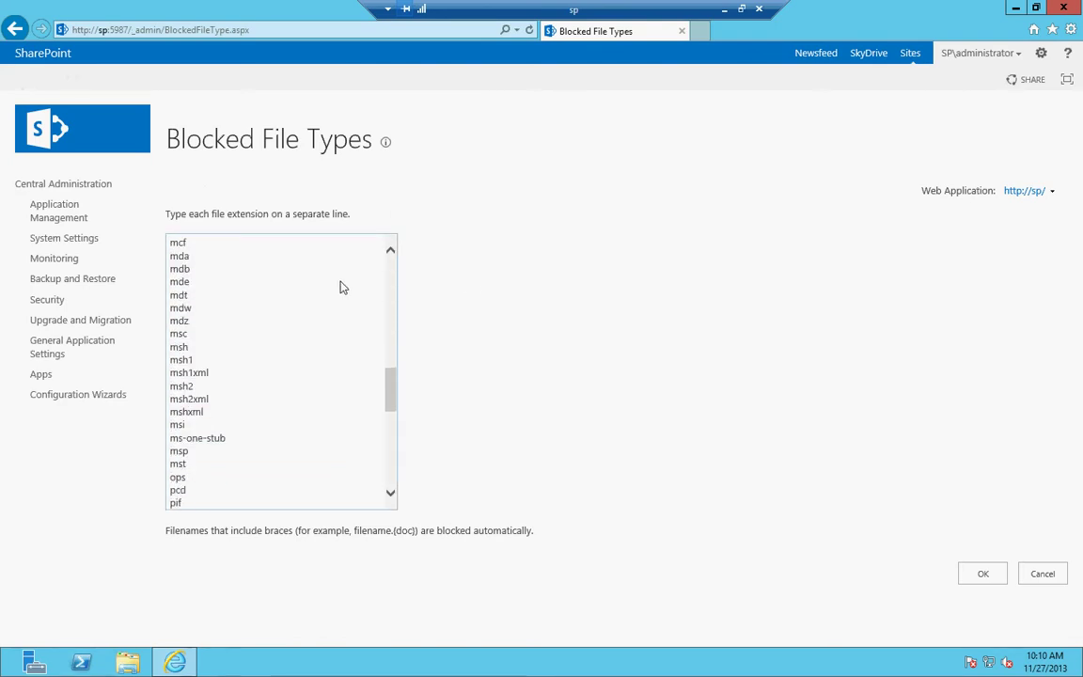
scroll(341, 285, up, 1)
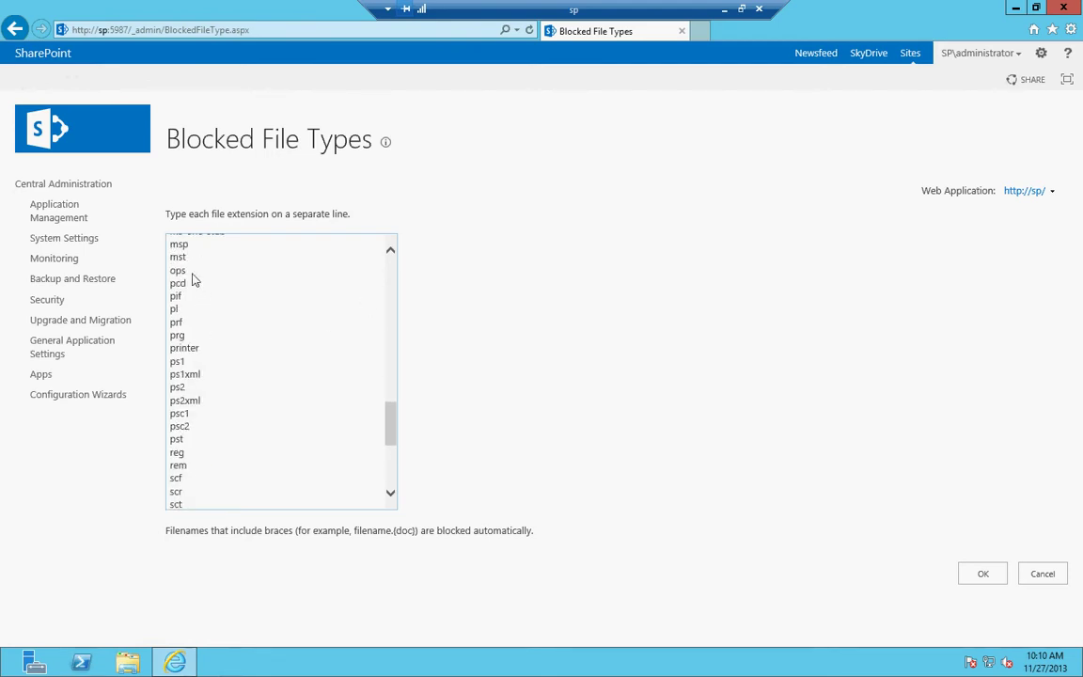
scroll(223, 309, down, 1)
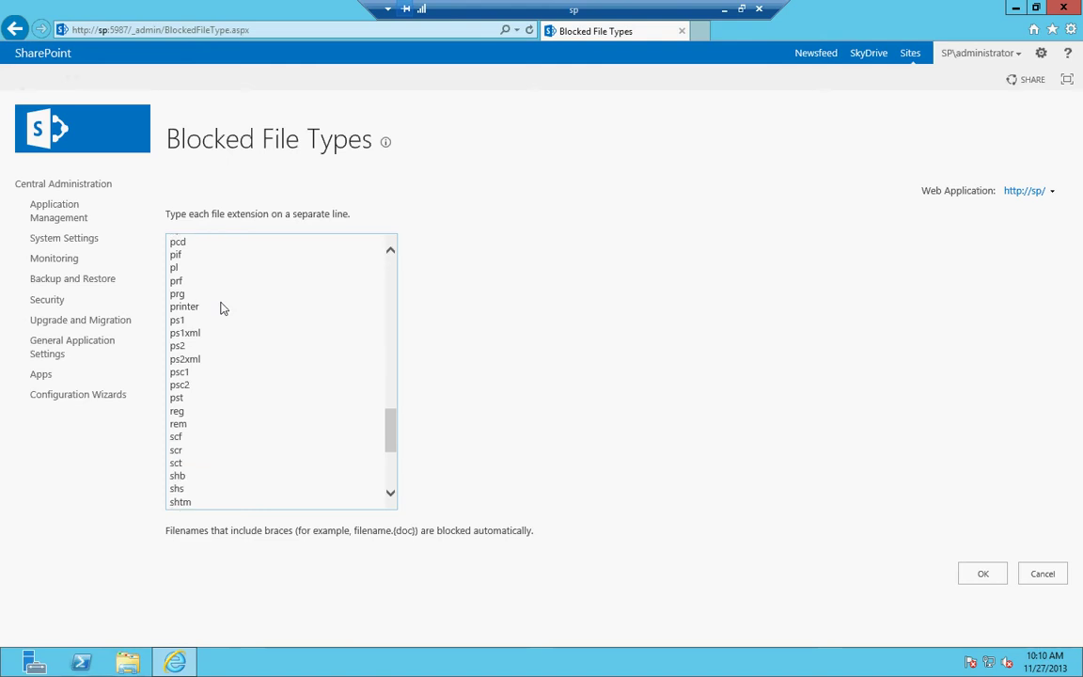
click(215, 309)
scroll(250, 317, down, 5)
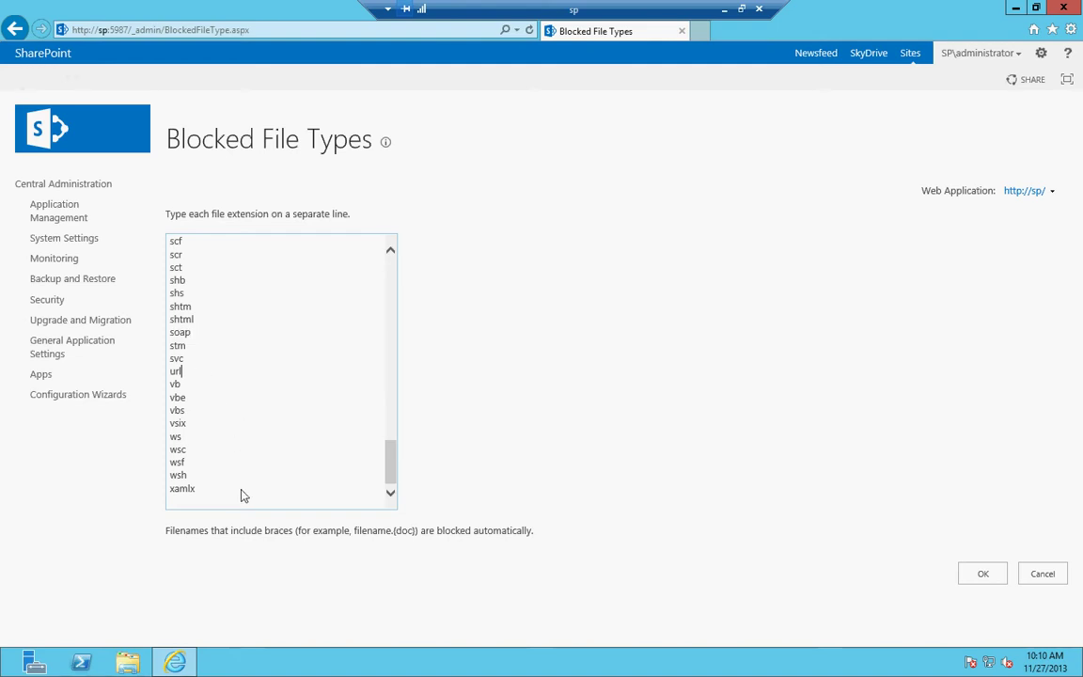
scroll(261, 482, up, 6)
scroll(259, 478, up, 20)
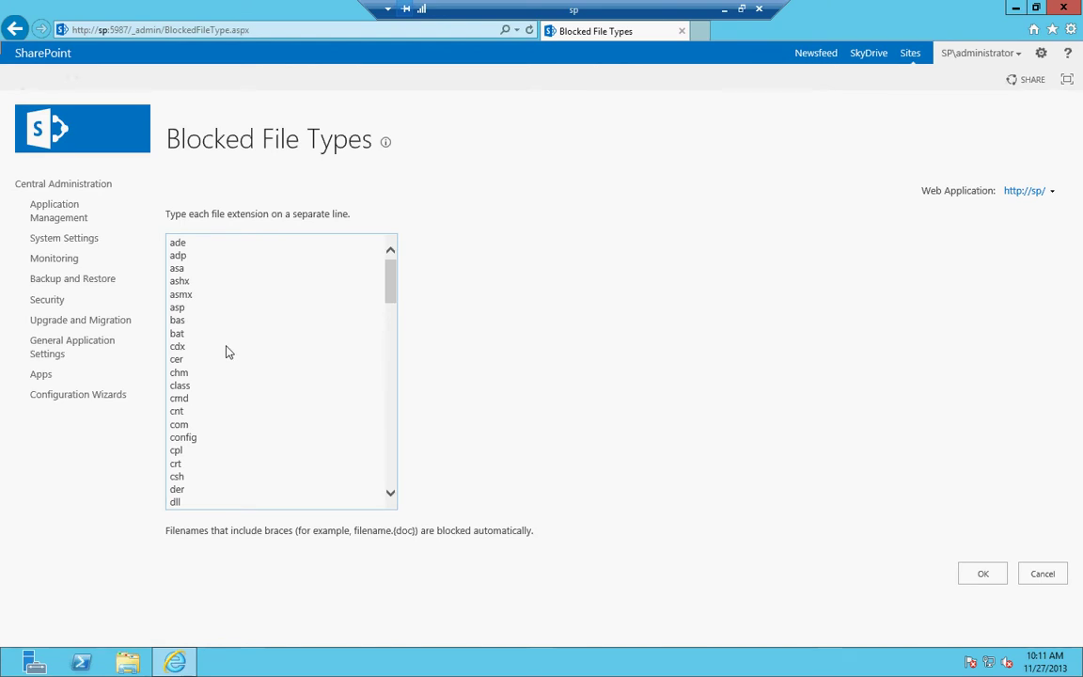
Step: Try adding pdf on its own line below cdx in the blocked file types, and remove that entry
key(Return)
text(pdf)
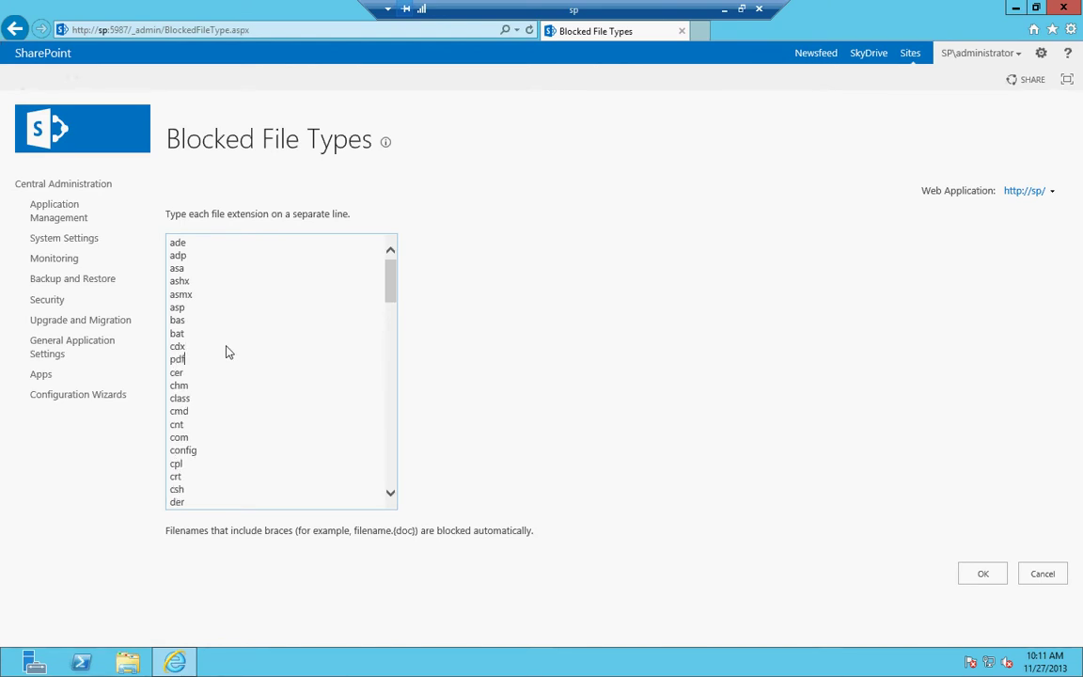
key(shift+Home)
key(Delete)
key(BackSpace)
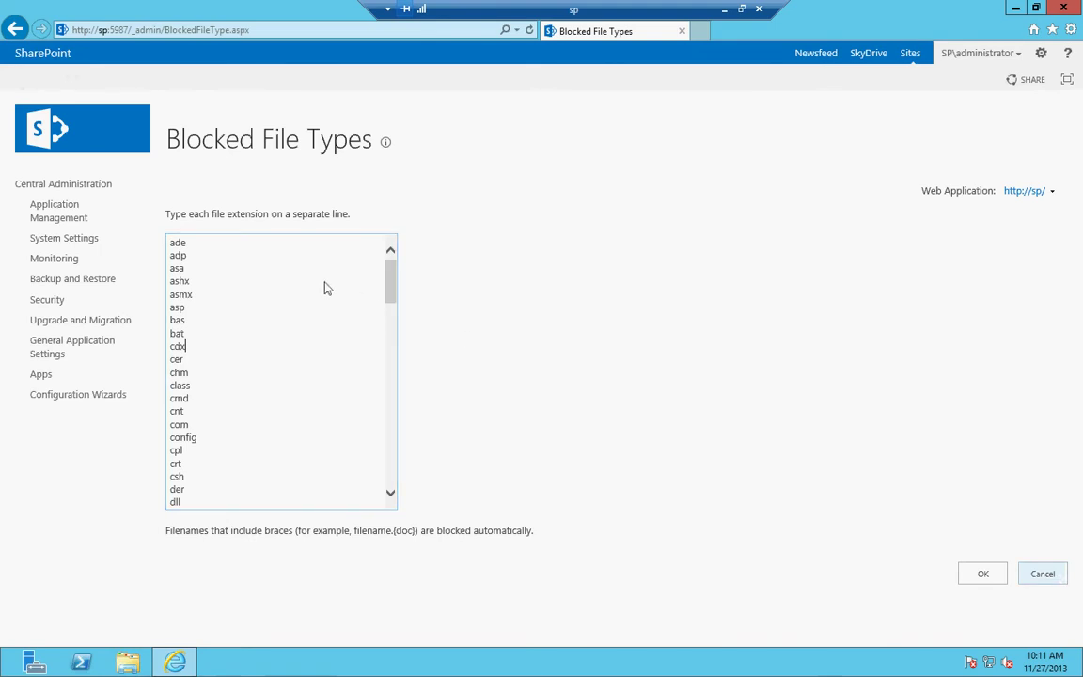
Step: Look further through the blocked file extensions and leave the page without saving
scroll(324, 287, down, 7)
scroll(325, 286, down, 6)
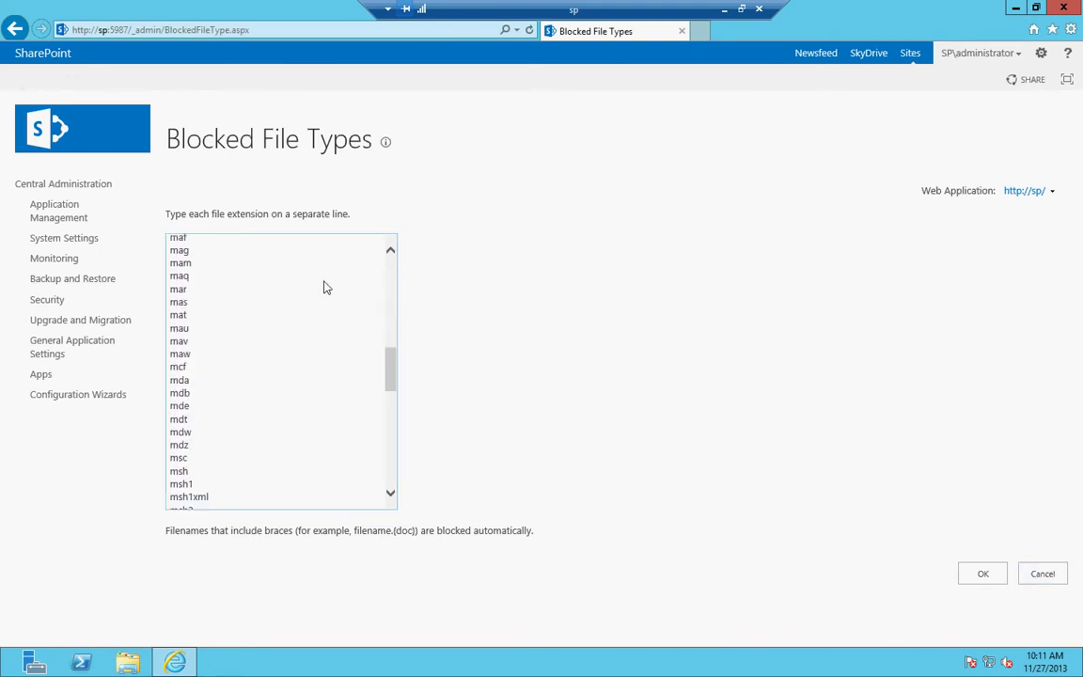
scroll(324, 287, down, 2)
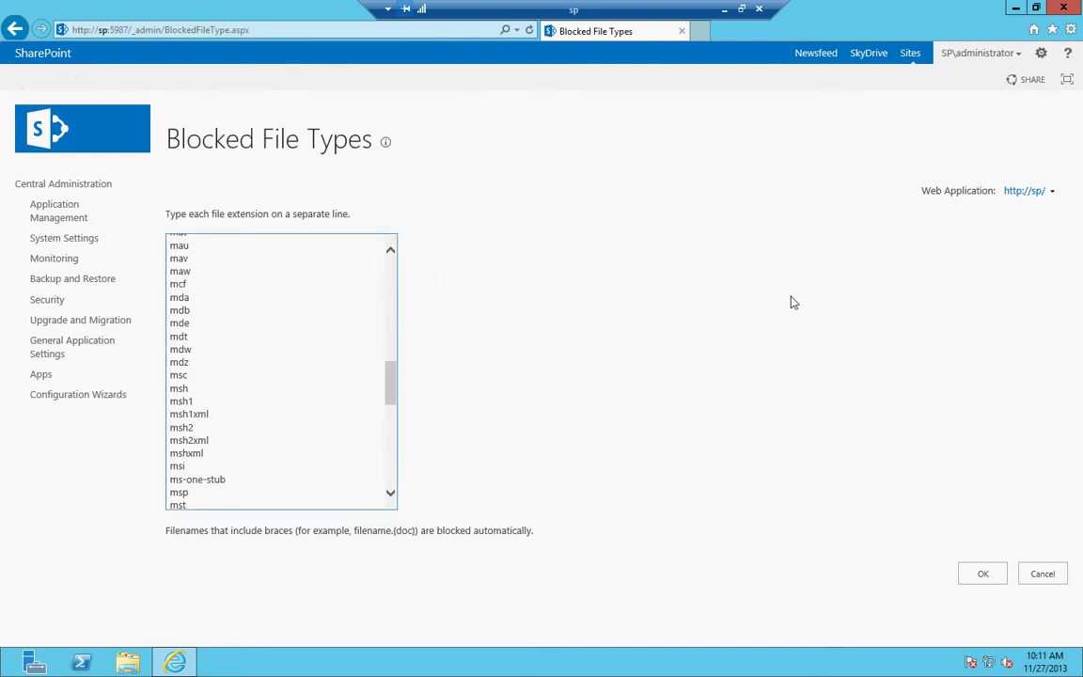
scroll(285, 336, down, 3)
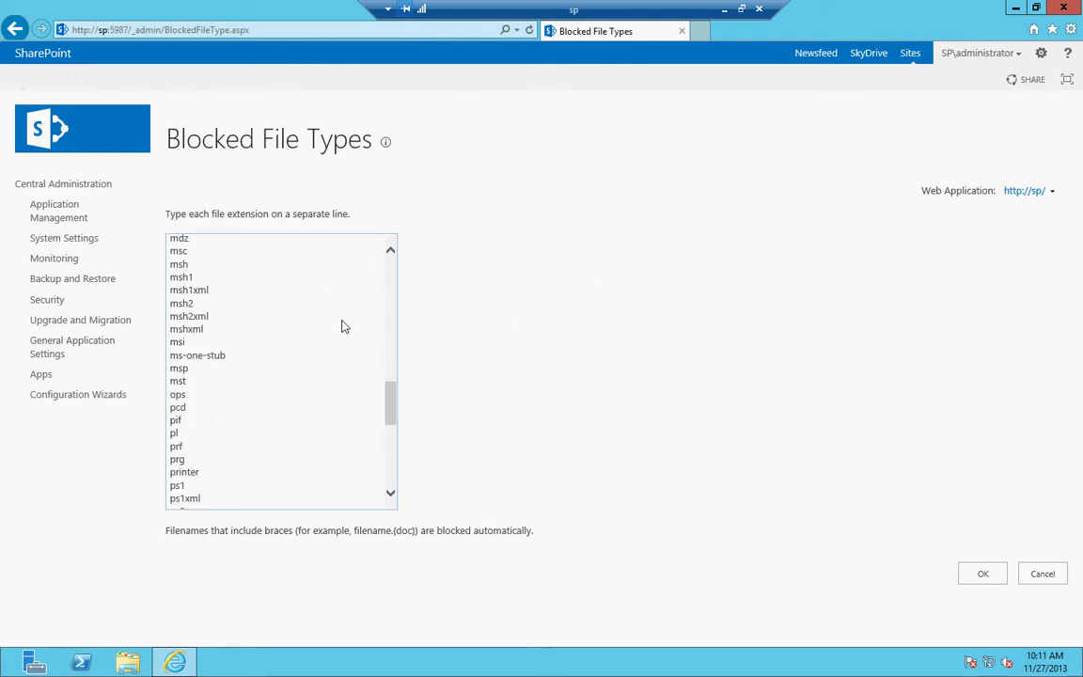
click(1052, 573)
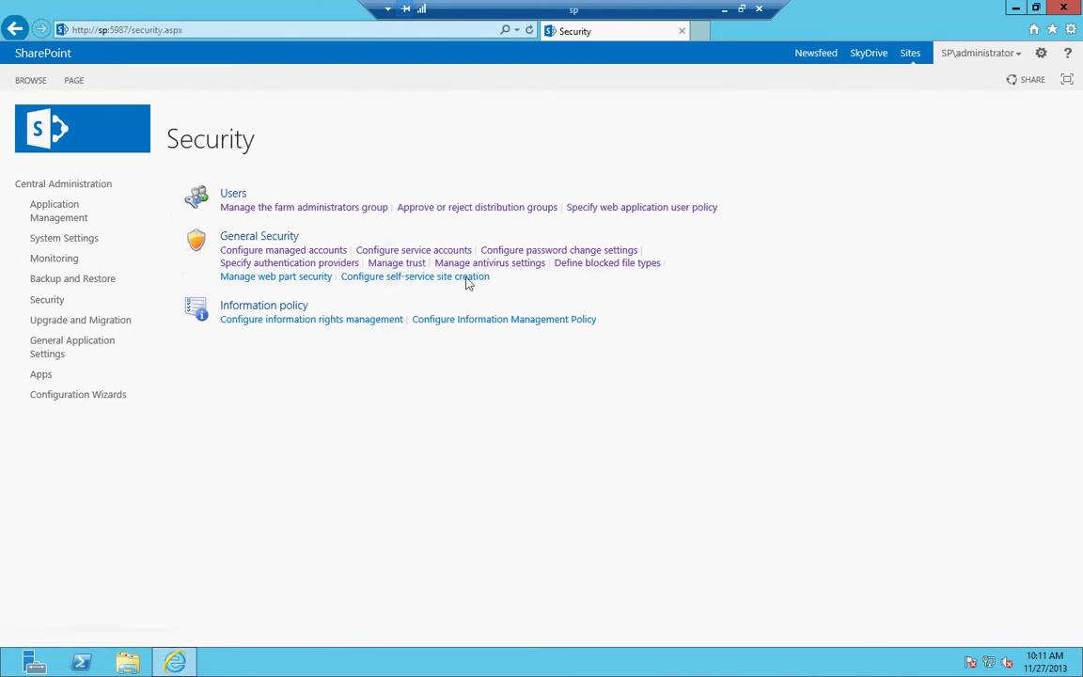
Step: Review the web part page security options, including contributor editing of scriptable web parts, and leave without saving
click(321, 278)
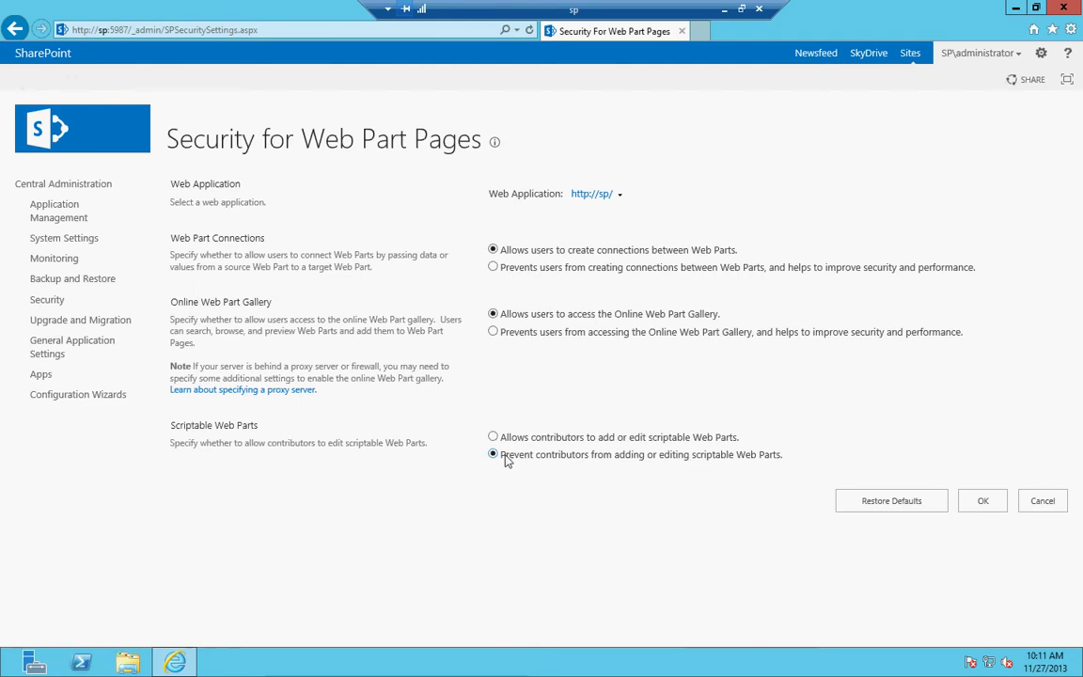
mouse_move(508, 458)
mouse_down()
mouse_move(791, 457)
mouse_move(500, 437)
mouse_up()
click(774, 441)
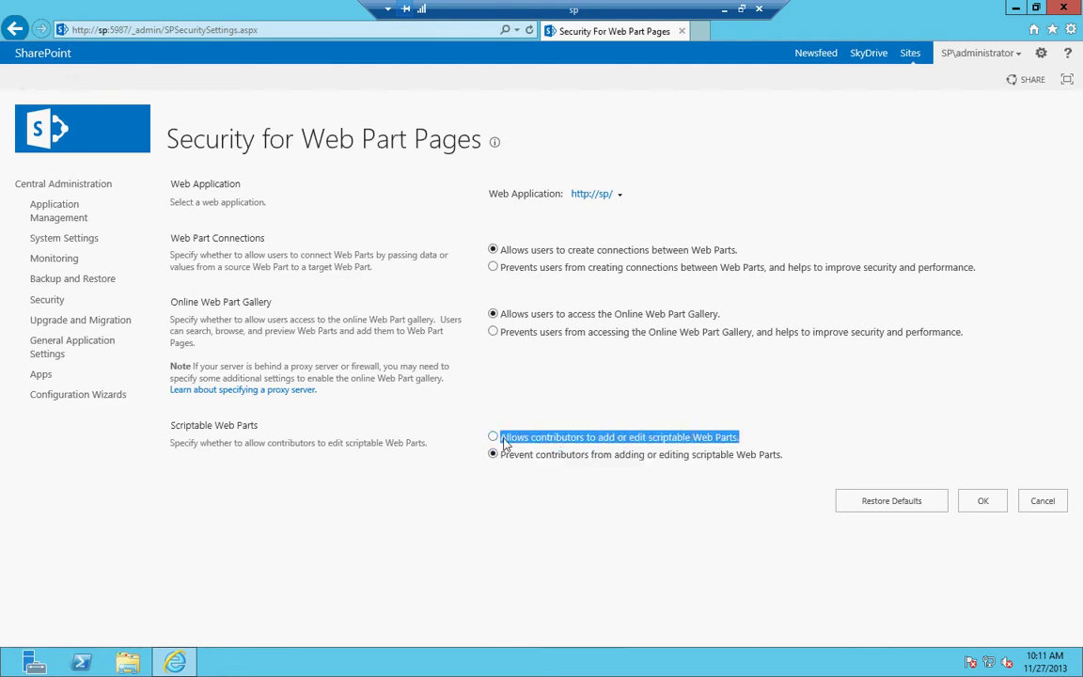
click(890, 423)
click(1043, 505)
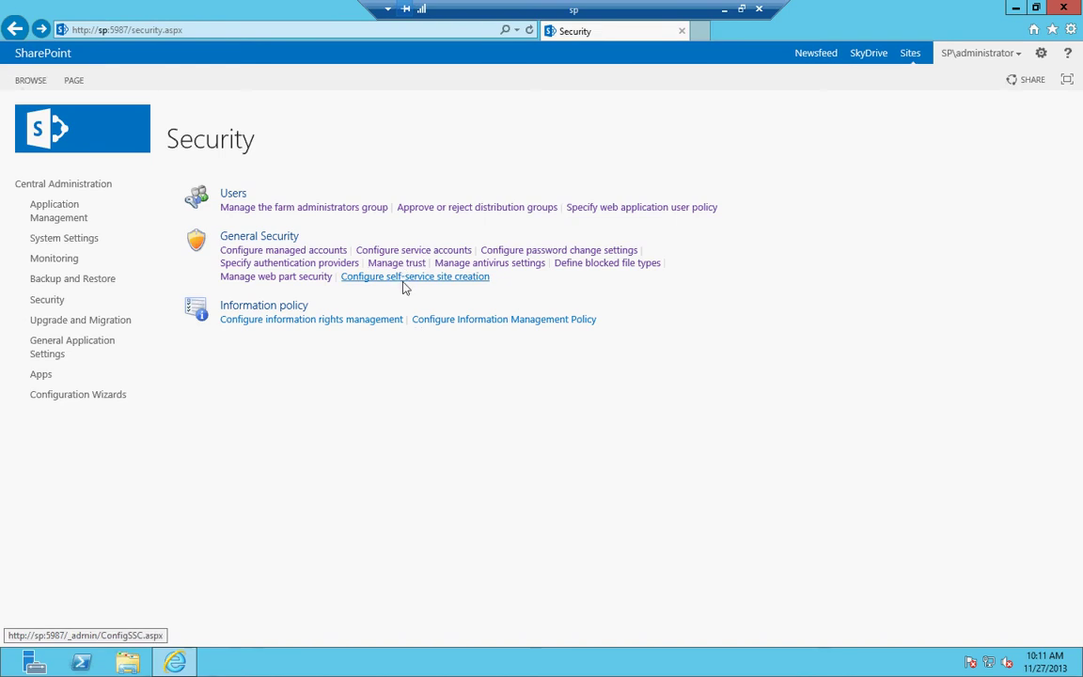
Step: Examine the self-service site collection settings, including the web application, quota template, Start a Site and site classification options, without saving
click(404, 284)
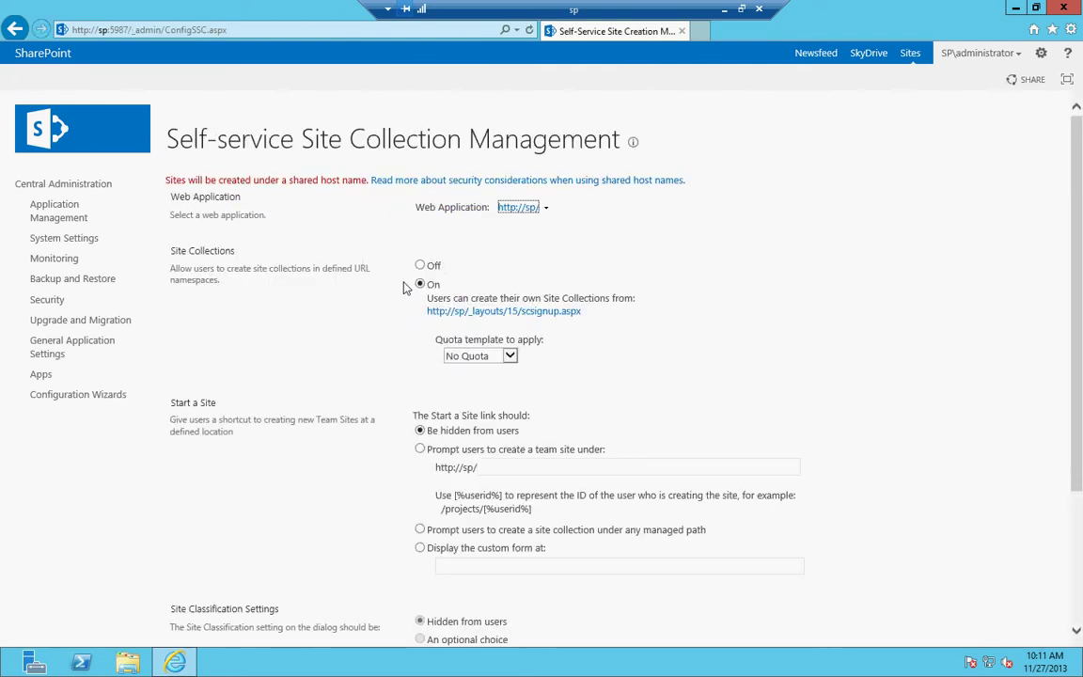
click(547, 213)
drag(544, 299, 656, 307)
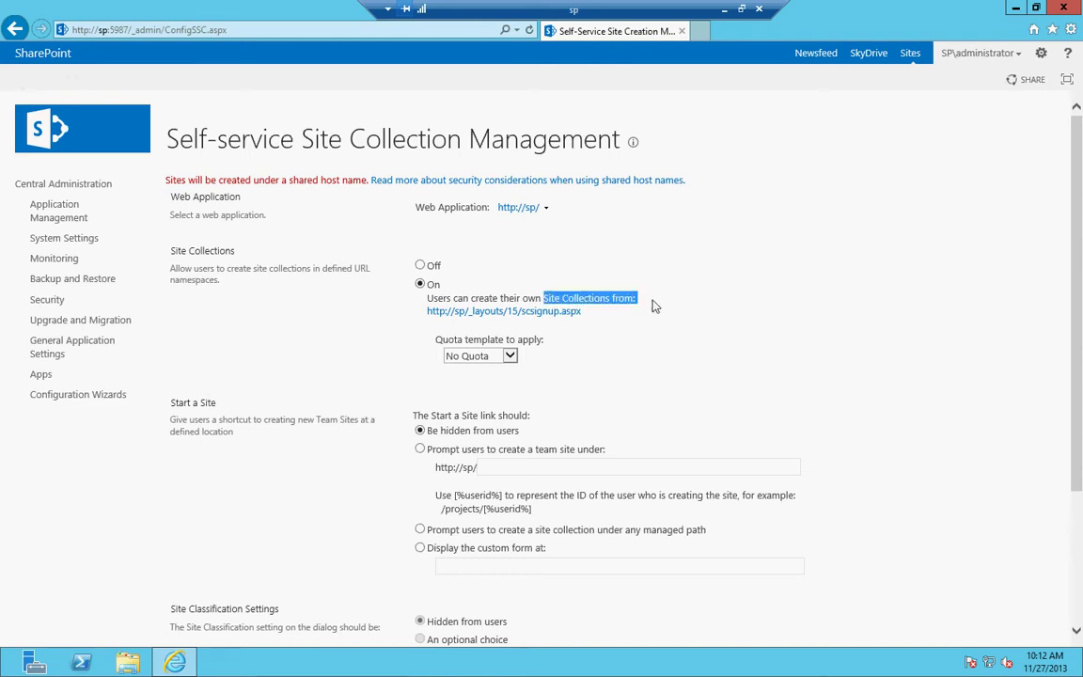
click(749, 305)
scroll(750, 304, down, 2)
click(511, 273)
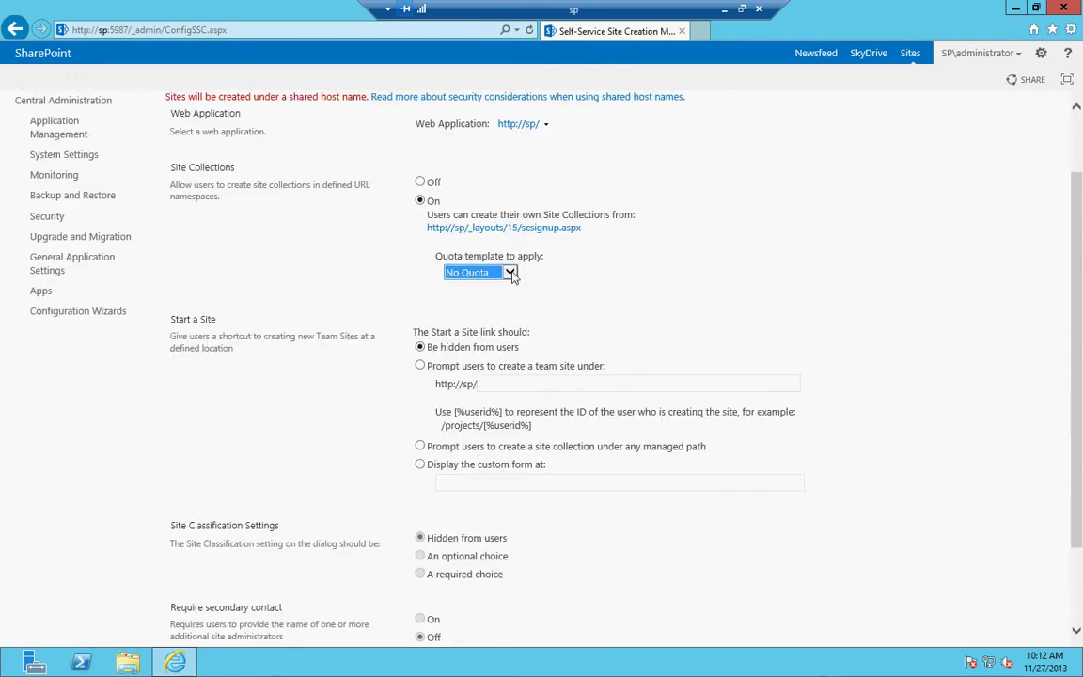
click(558, 243)
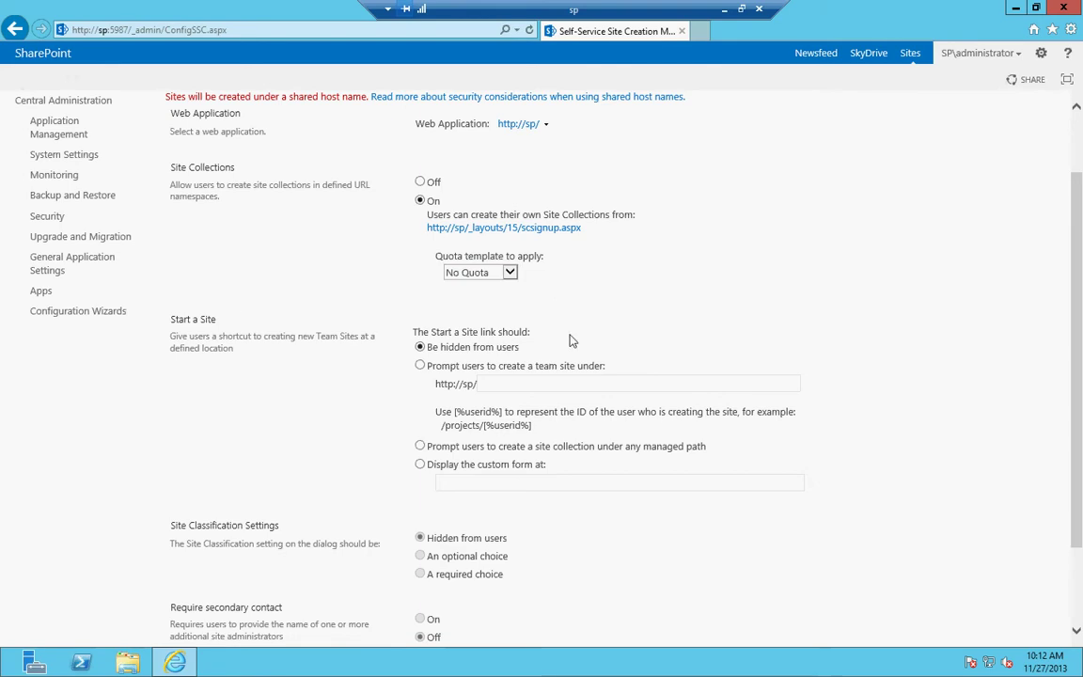
scroll(571, 341, down, 2)
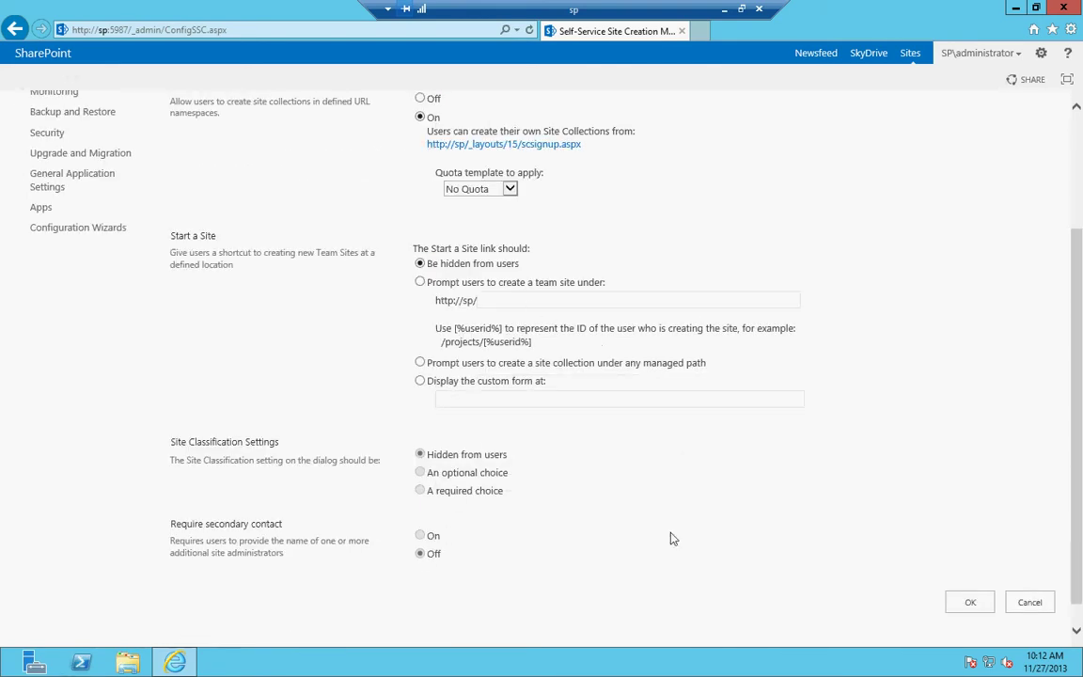
click(1030, 602)
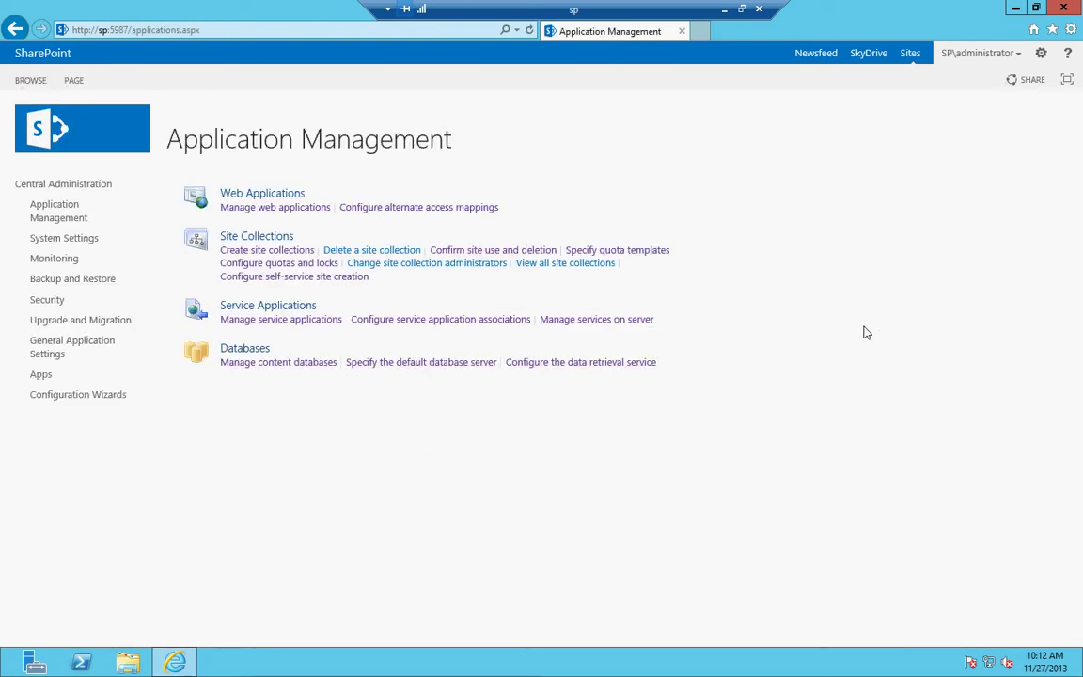
Step: Open service application management from the Application Management page, go back, and return to the Security section
click(325, 324)
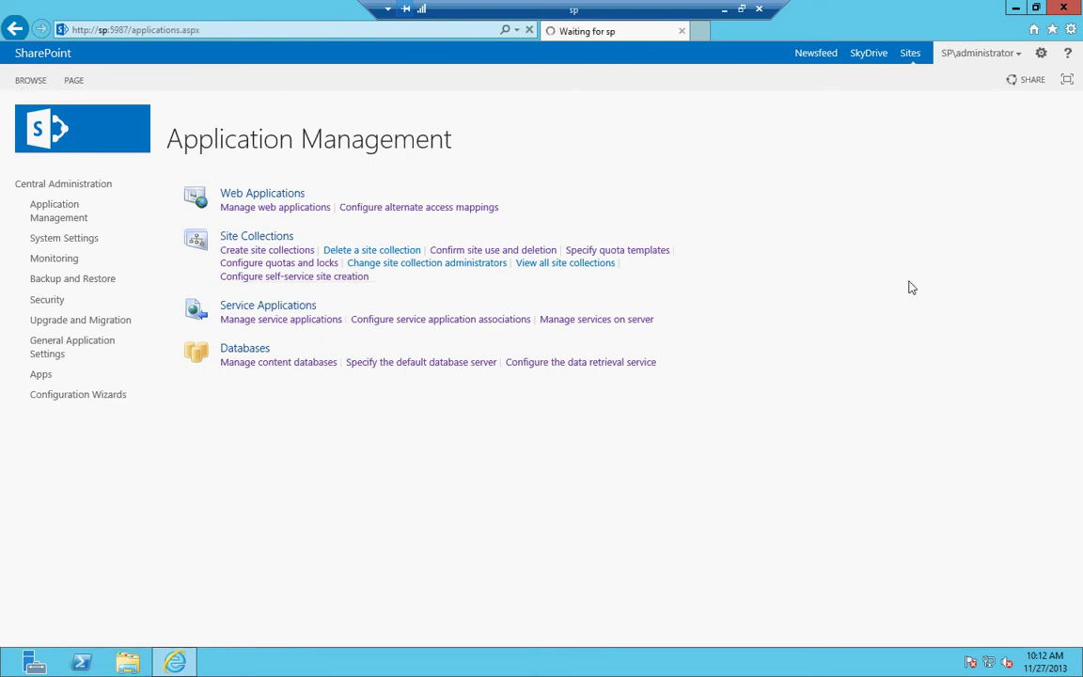
click(16, 31)
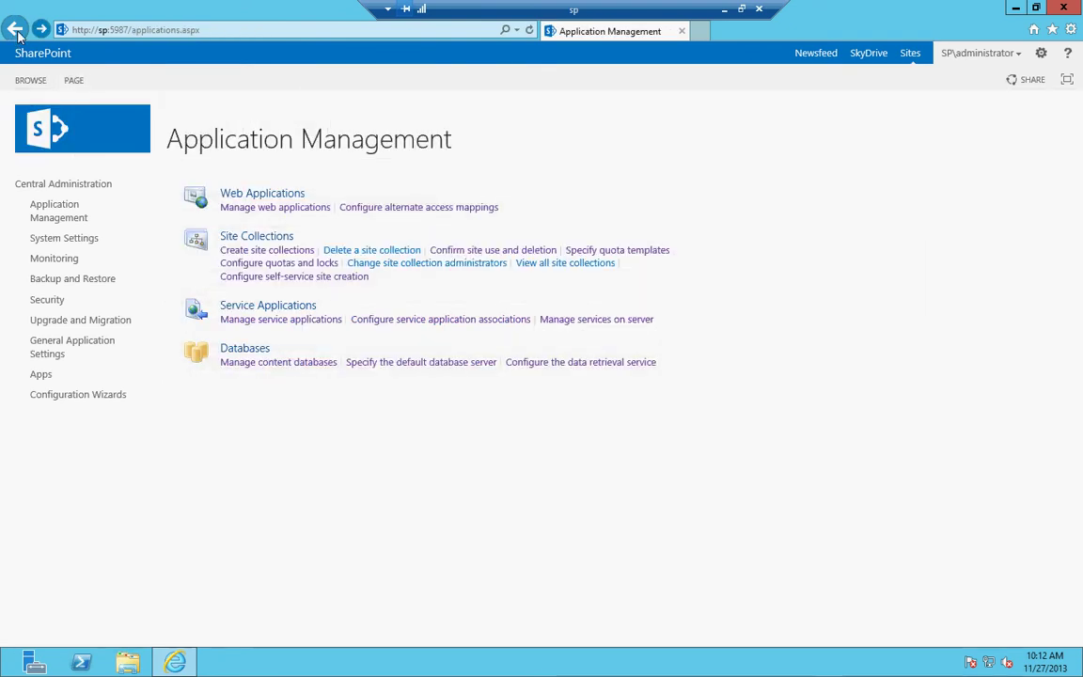
click(42, 301)
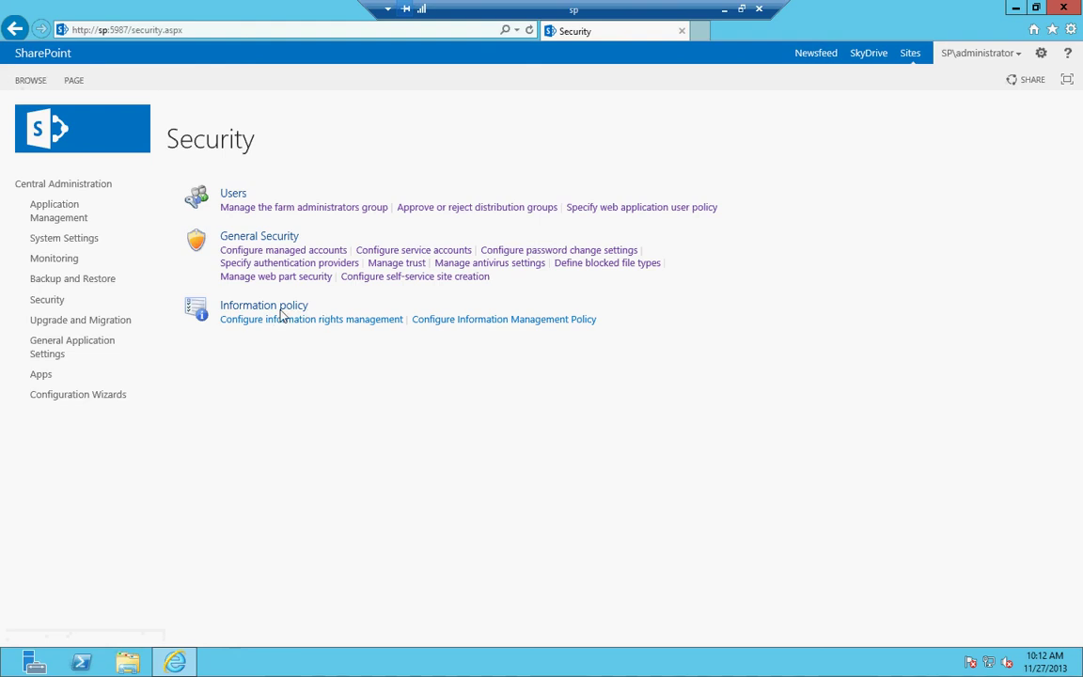
Step: Review the information rights management options, trying the specific RMS server choice, restore Do not use IRM on this server, and leave without saving
drag(282, 307, 209, 285)
click(300, 346)
click(271, 322)
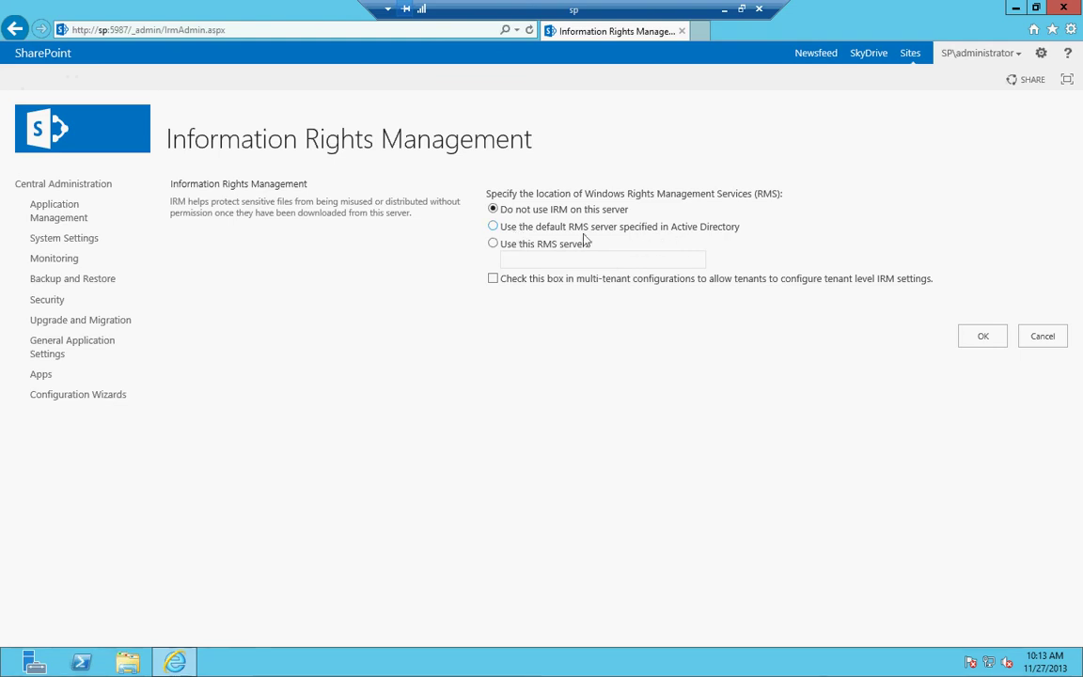
click(530, 246)
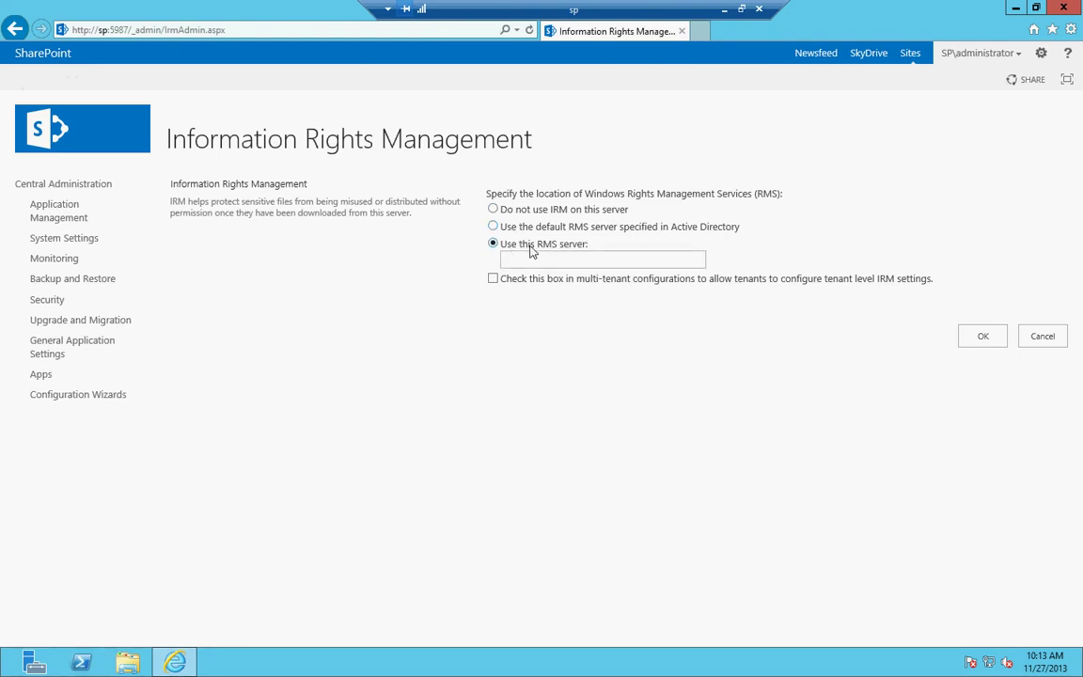
click(493, 209)
click(1044, 337)
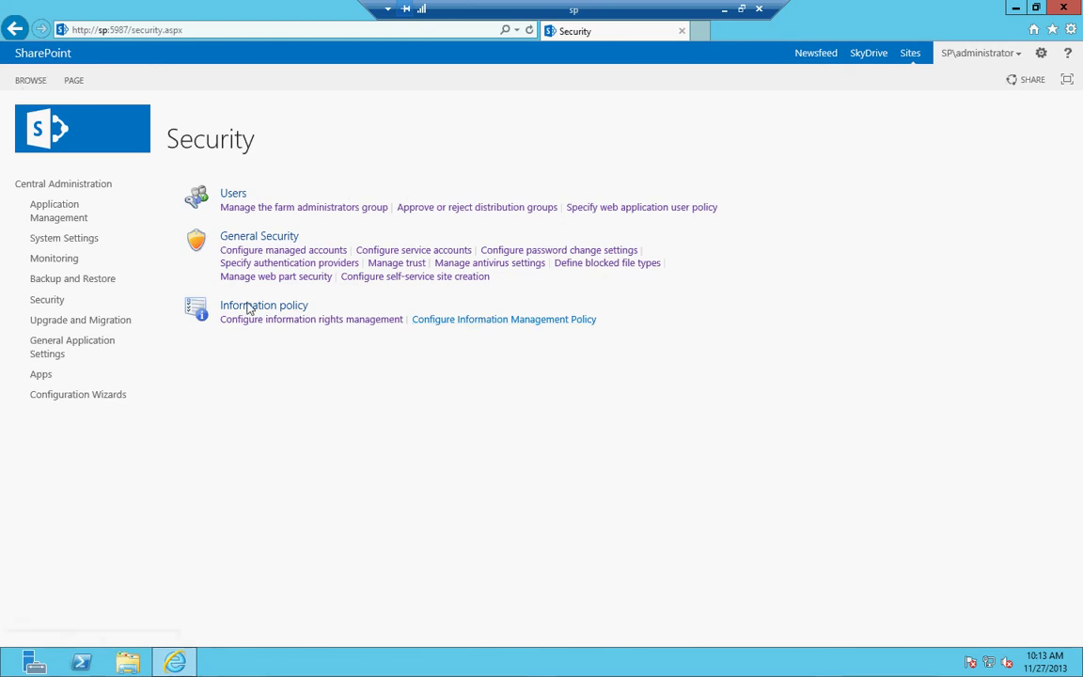
Step: Open the information management policy configuration, examine the Barcodes policy's style, sample barcode and status settings, and leave without saving
click(474, 320)
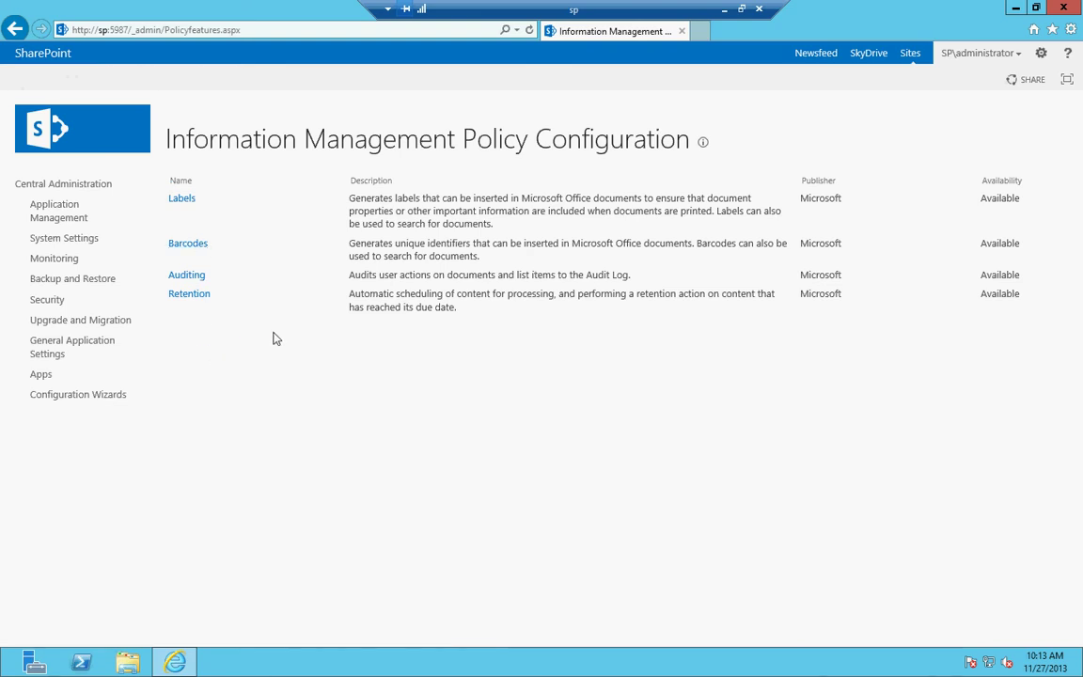
click(187, 244)
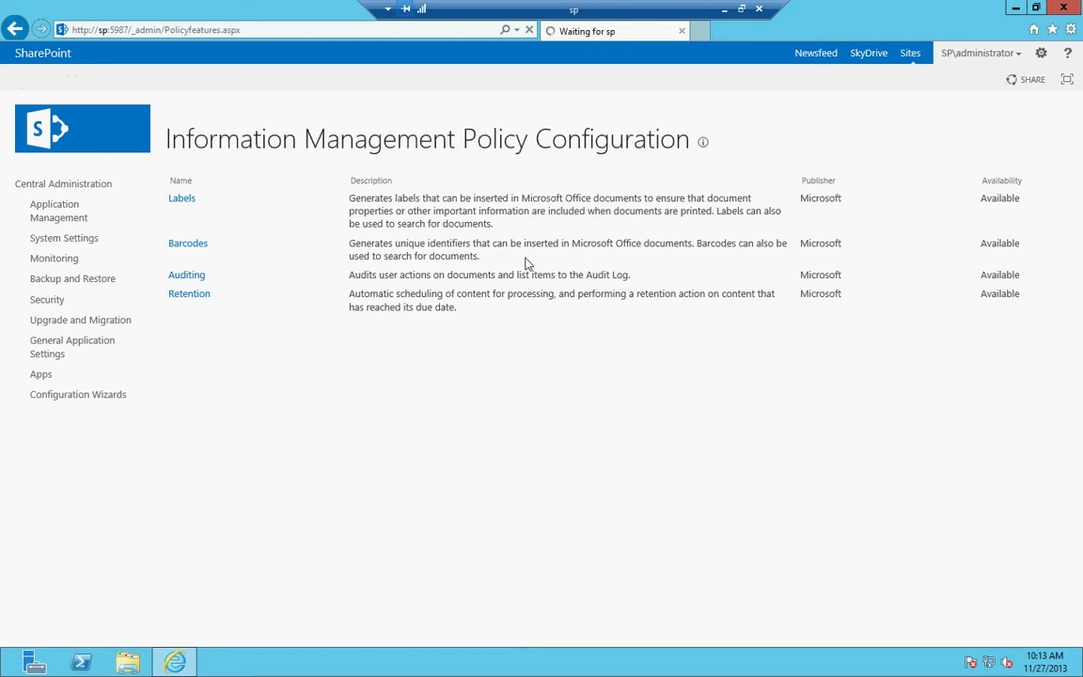
triple_click(382, 249)
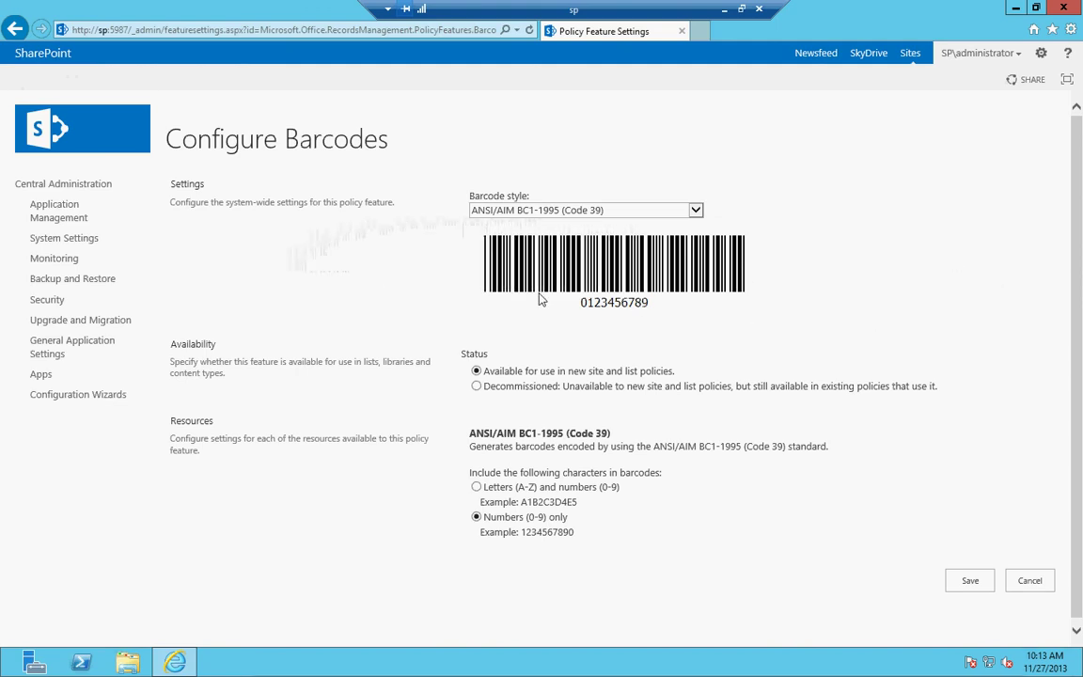
drag(435, 242, 766, 316)
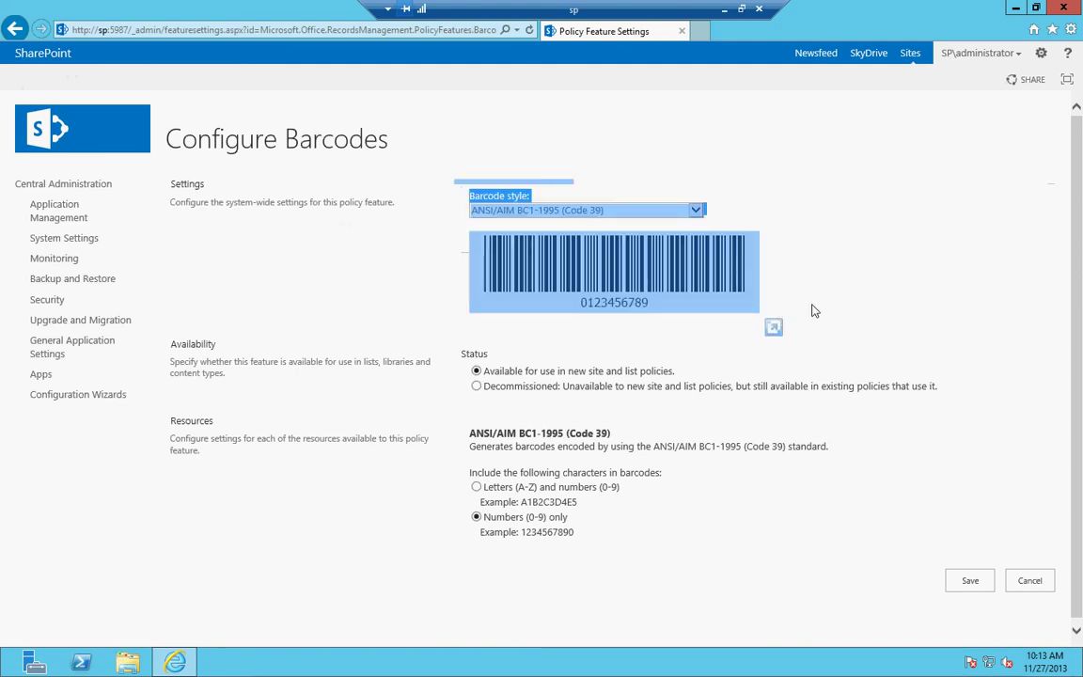
click(840, 311)
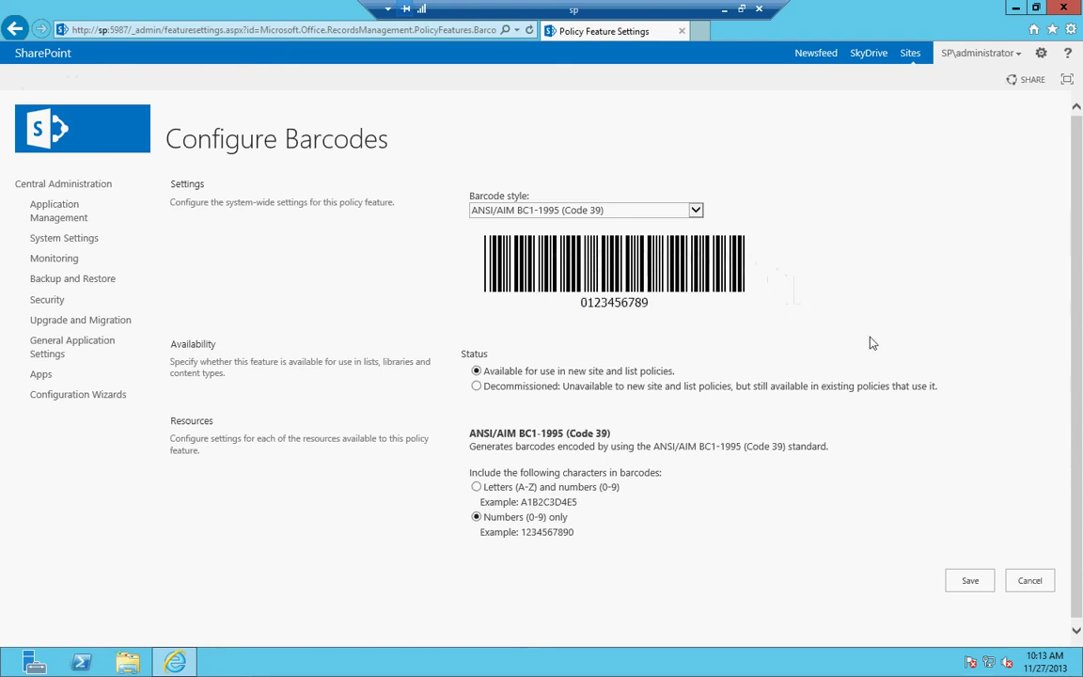
click(1030, 581)
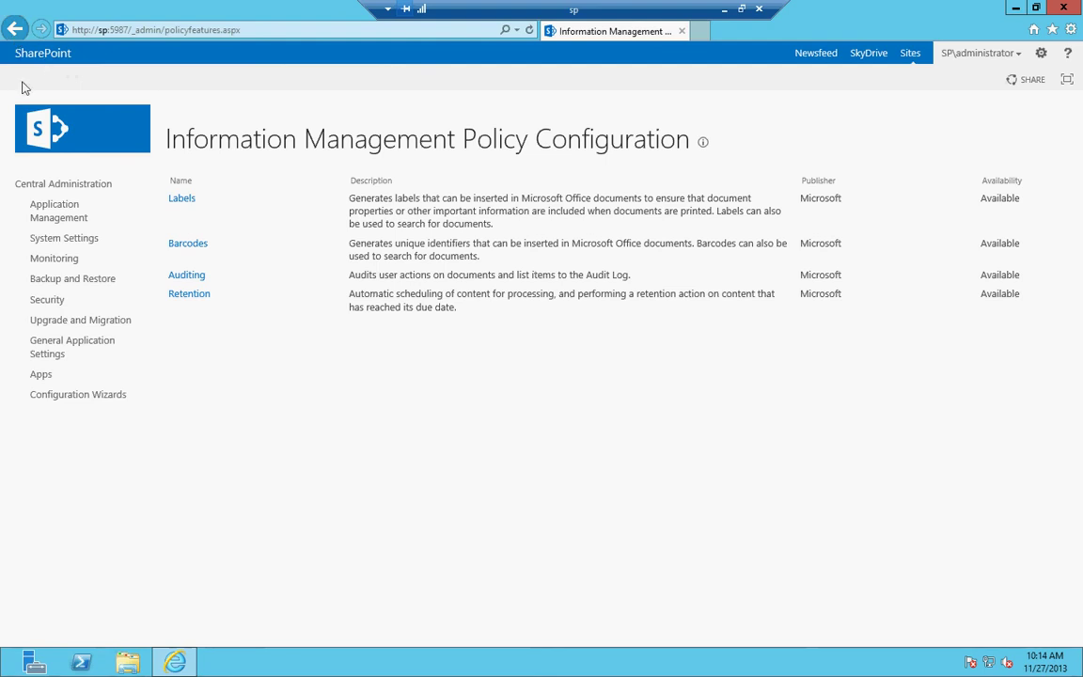
Step: Return to the Security section and minimize the remote desktop session to show the Security outline in the Word document
click(51, 301)
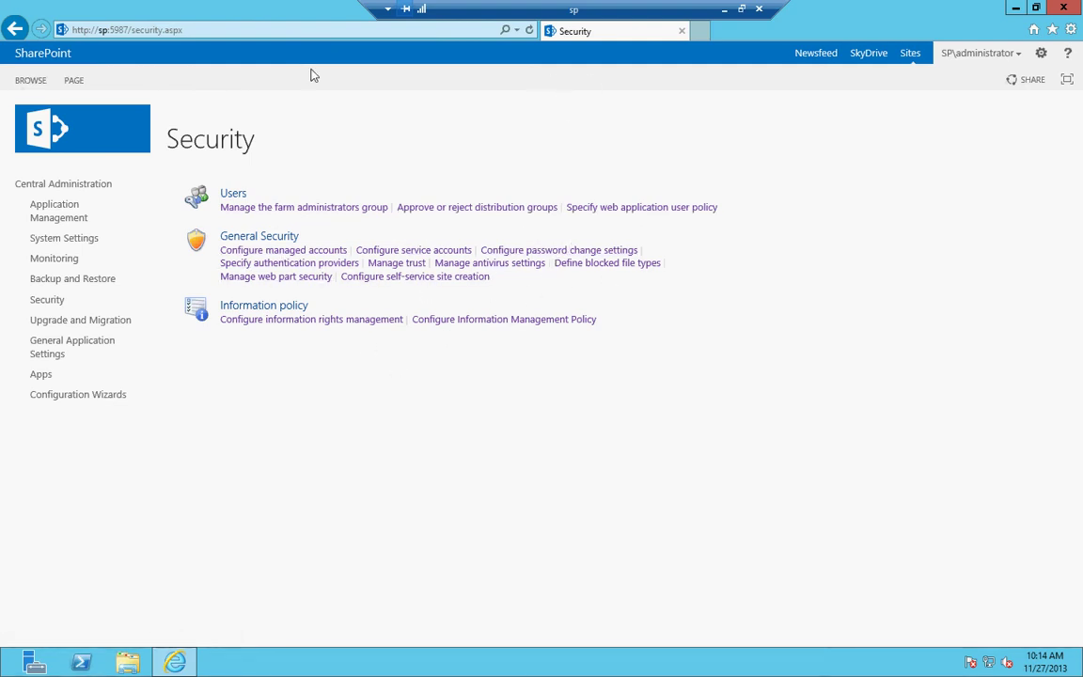
click(723, 9)
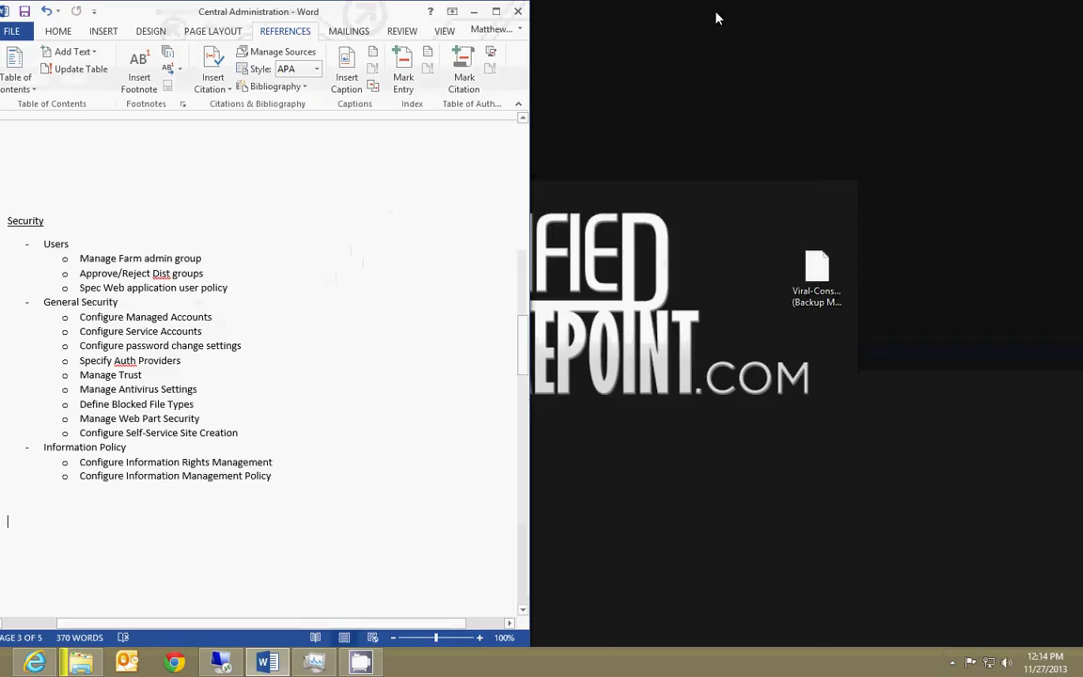